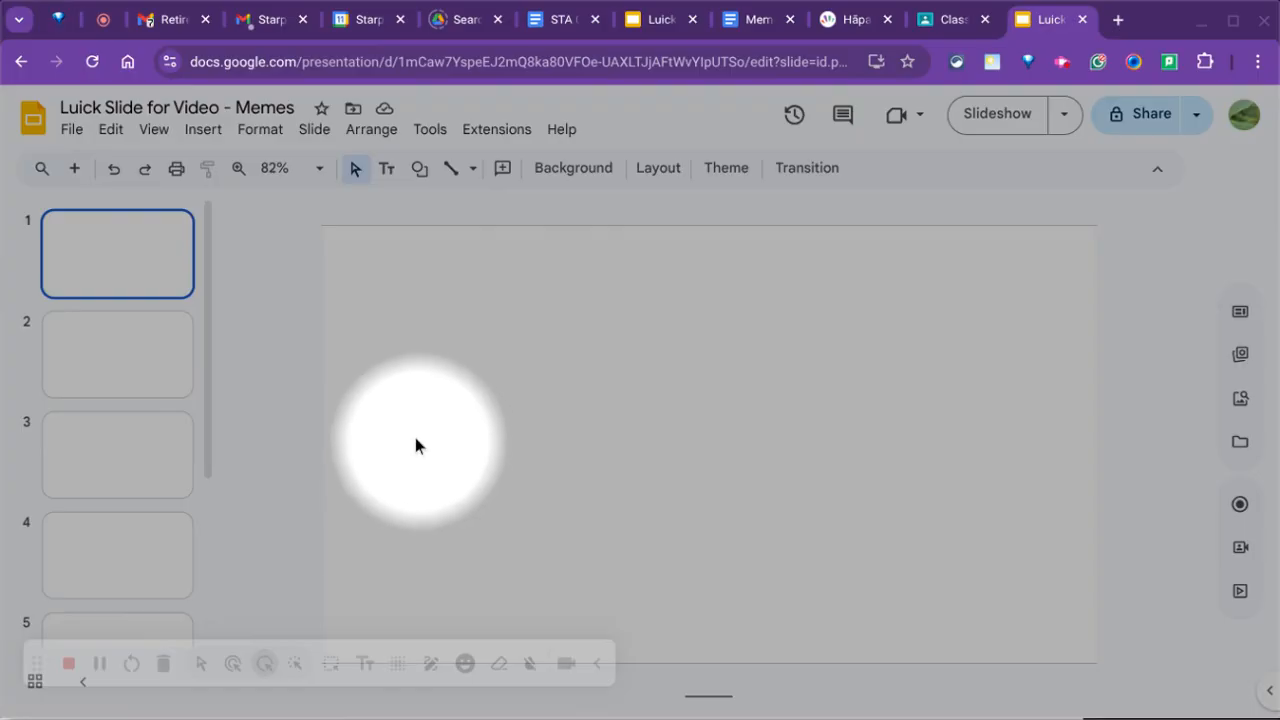
Step: Start inserting a web image on slide 1 and search Google Images for "silly cat"
{"action": "left_click", "coordinate": [201, 135]}
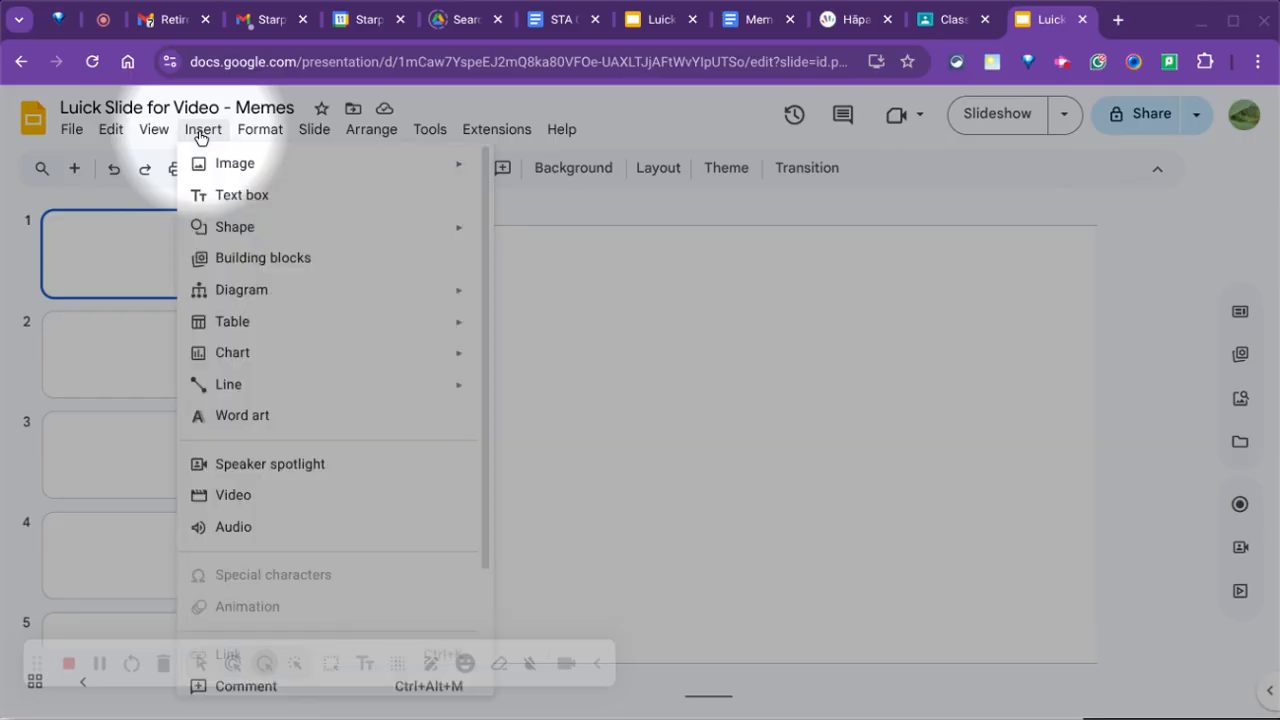
{"action": "mouse_move", "coordinate": [227, 172]}
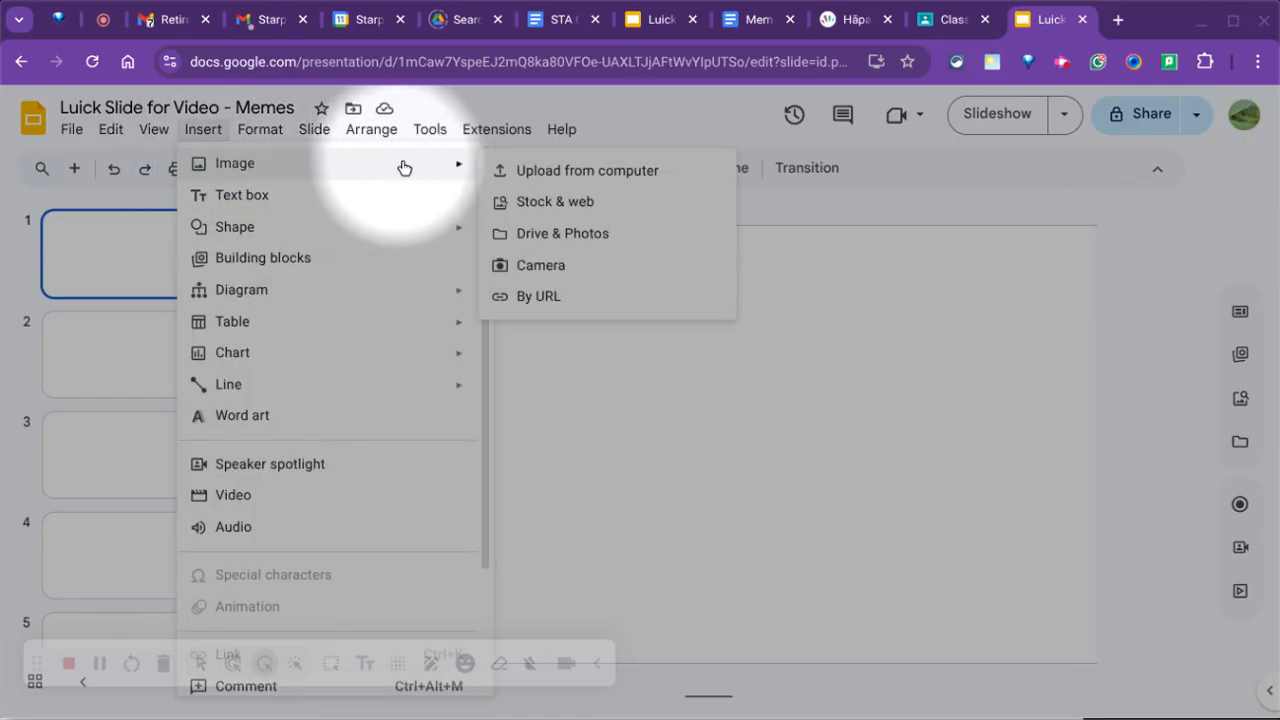
{"action": "left_click", "coordinate": [547, 205]}
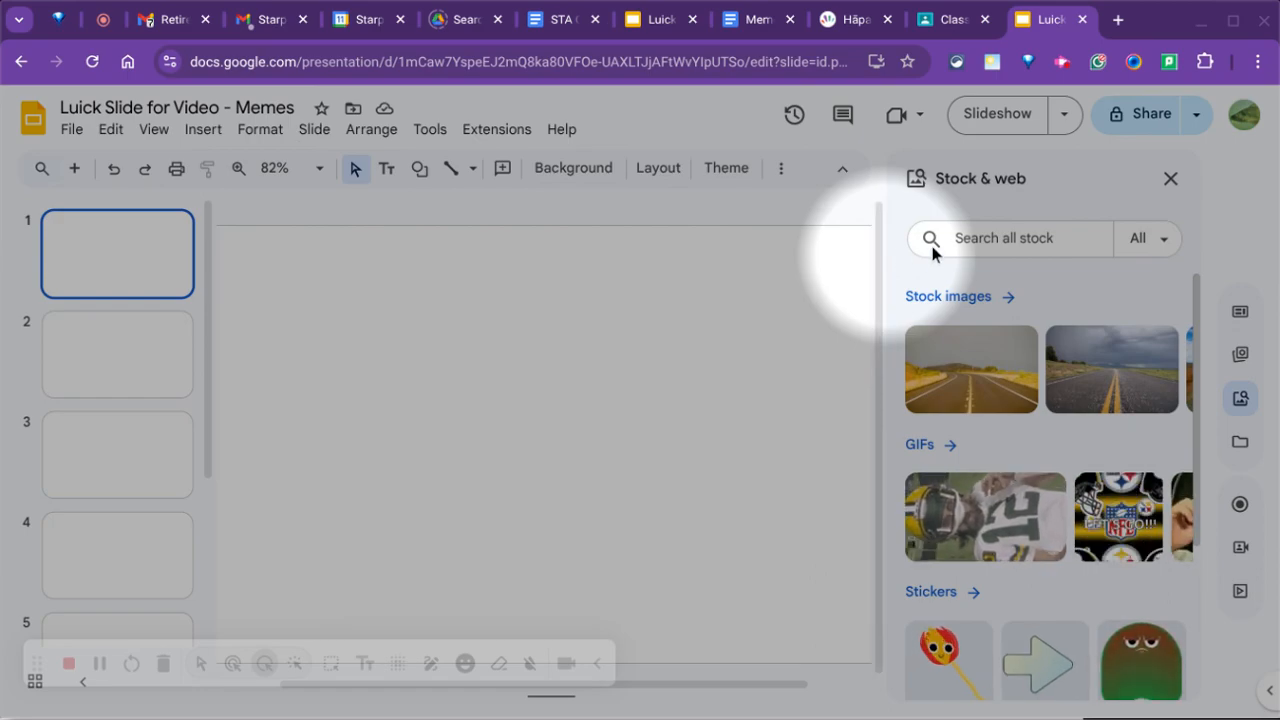
{"action": "left_click", "coordinate": [1165, 240]}
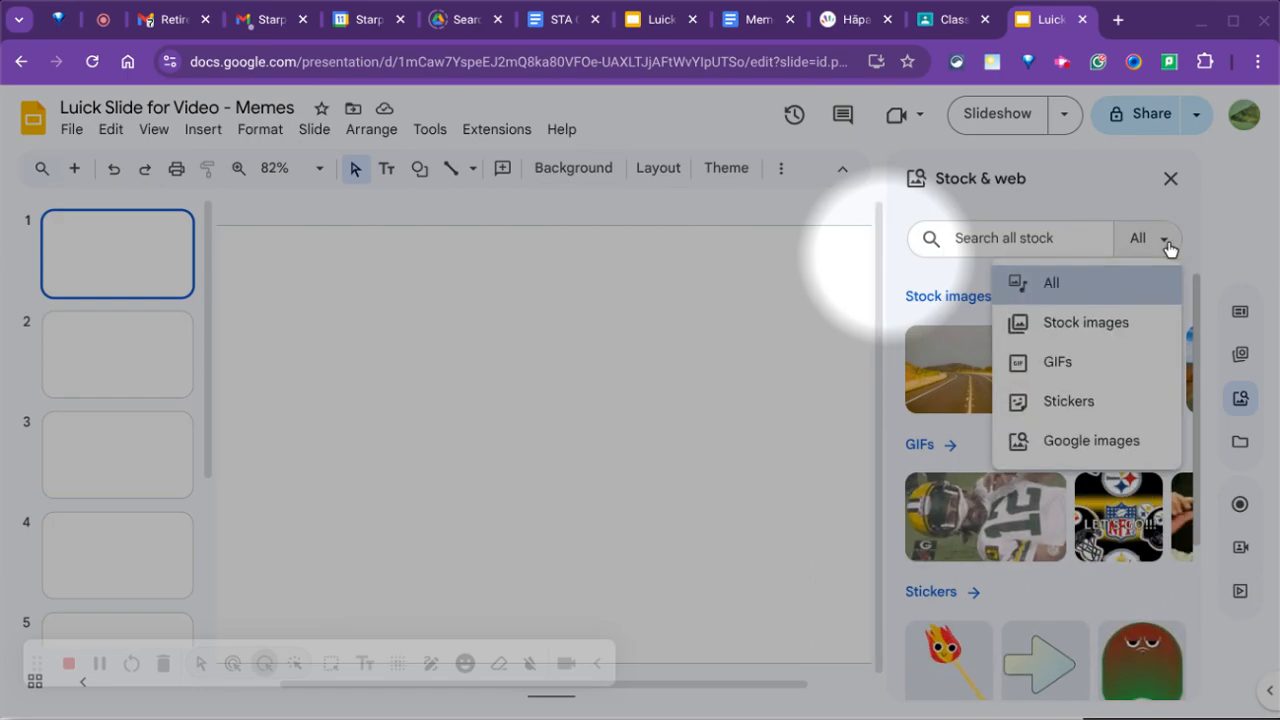
{"action": "left_click", "coordinate": [1097, 440]}
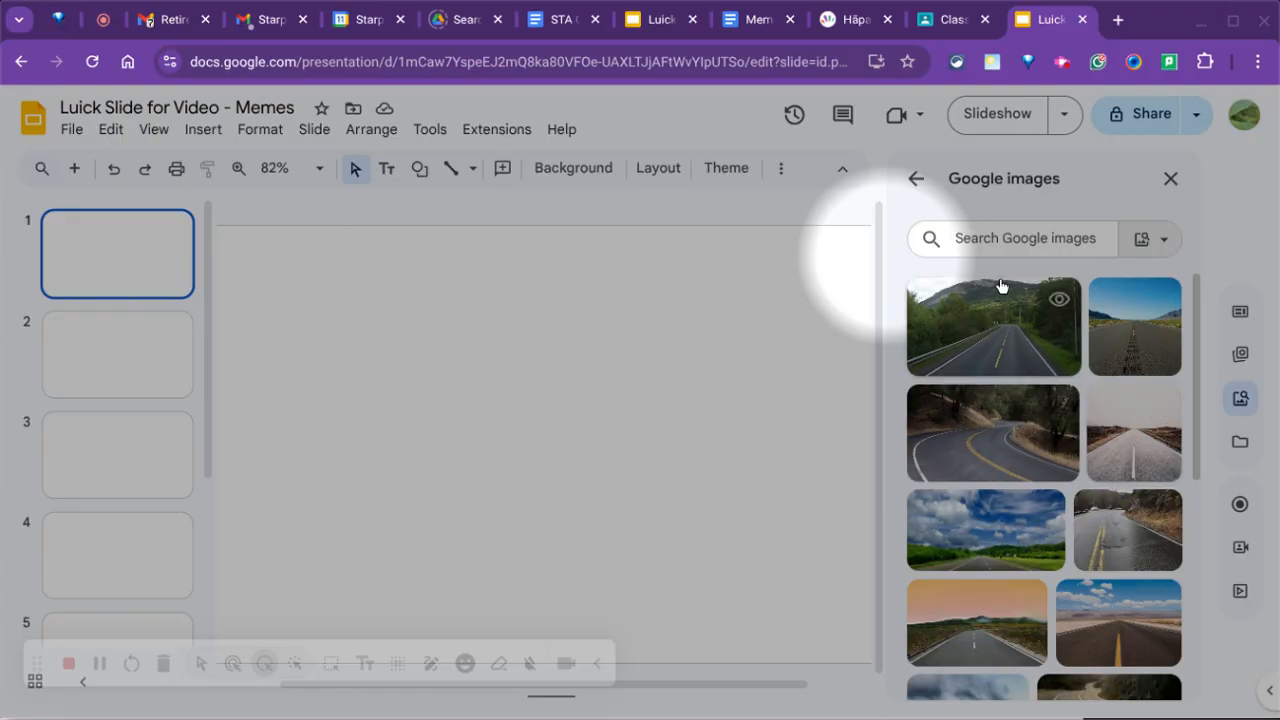
{"action": "left_click", "coordinate": [985, 237]}
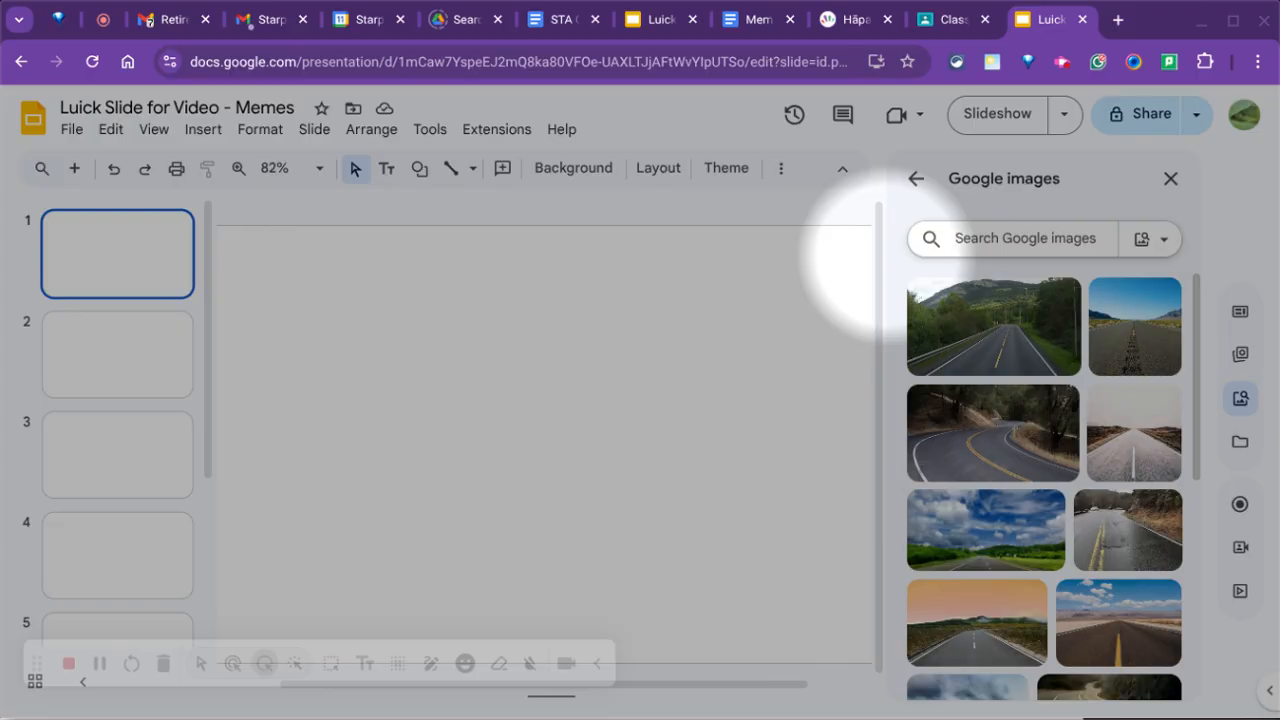
{"action": "type", "text": "silly "}
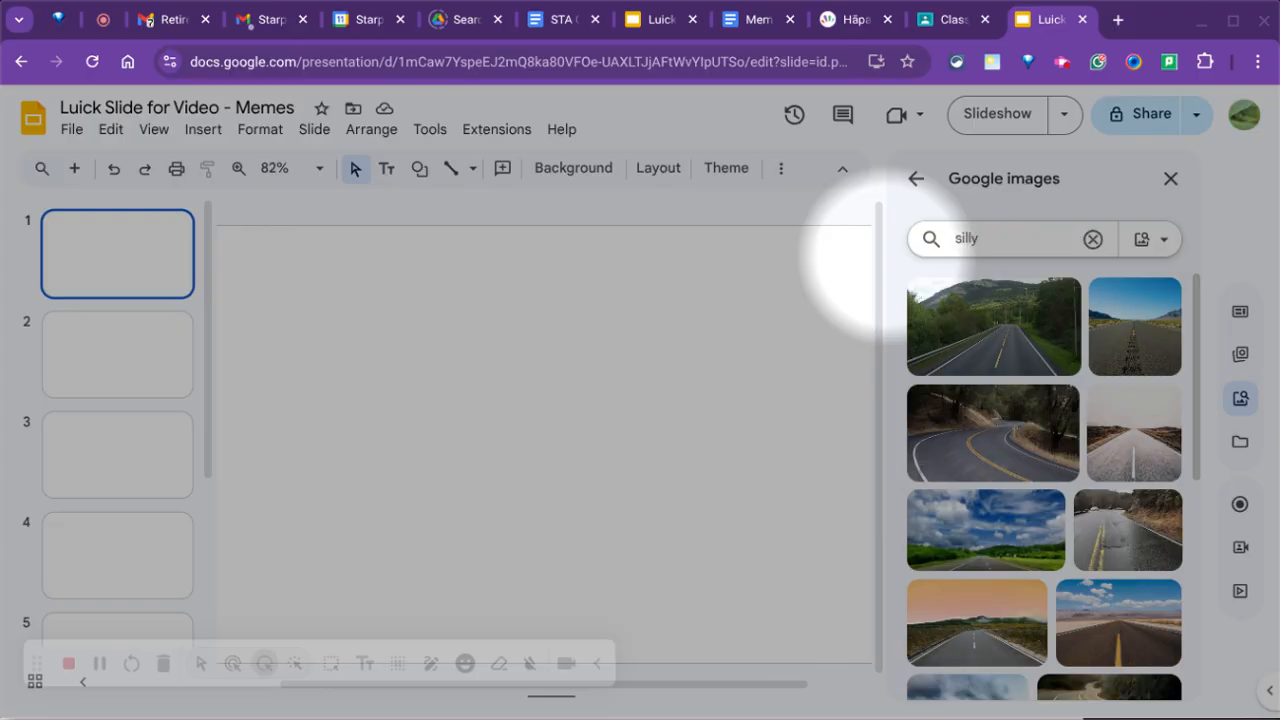
{"action": "type", "text": "cat"}
{"action": "key", "text": "Return"}
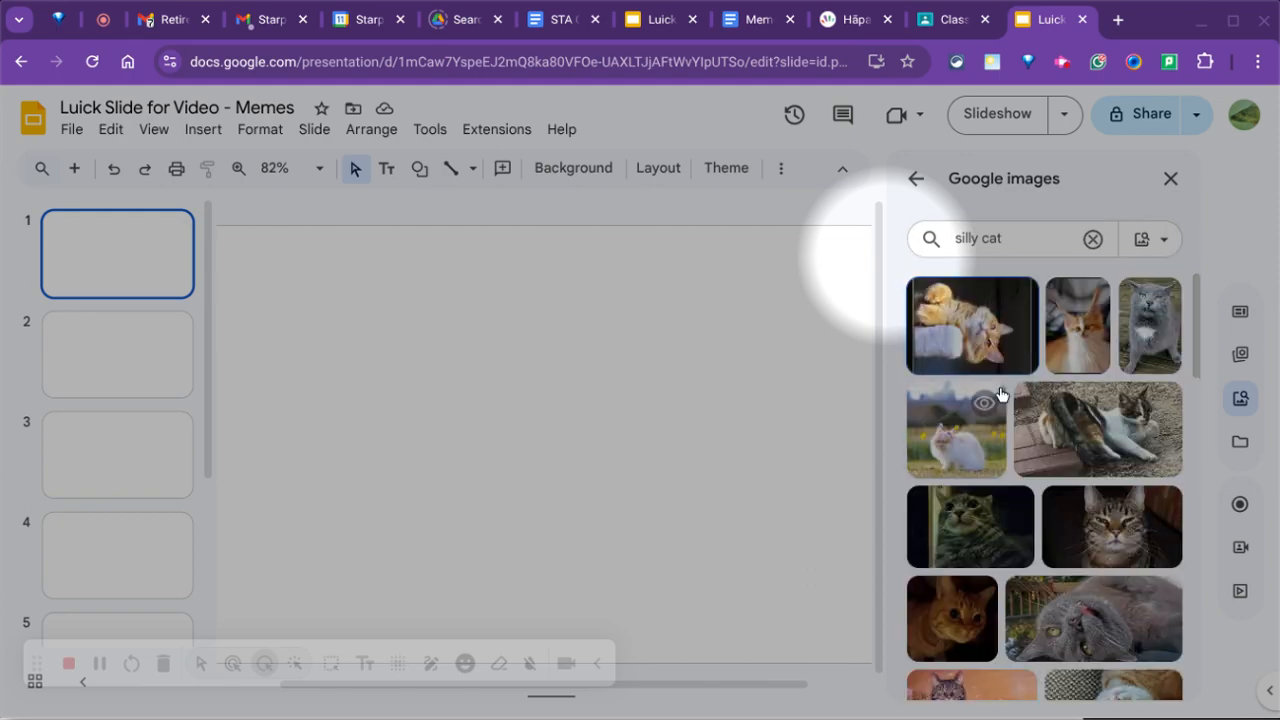
Step: Insert the photo of the scowling tabby cat facing the camera onto slide 1 and close the image search
{"action": "scroll", "coordinate": [1000, 387], "scroll_direction": "down", "scroll_amount": 2}
{"action": "scroll", "coordinate": [1000, 393], "scroll_direction": "down", "scroll_amount": 2}
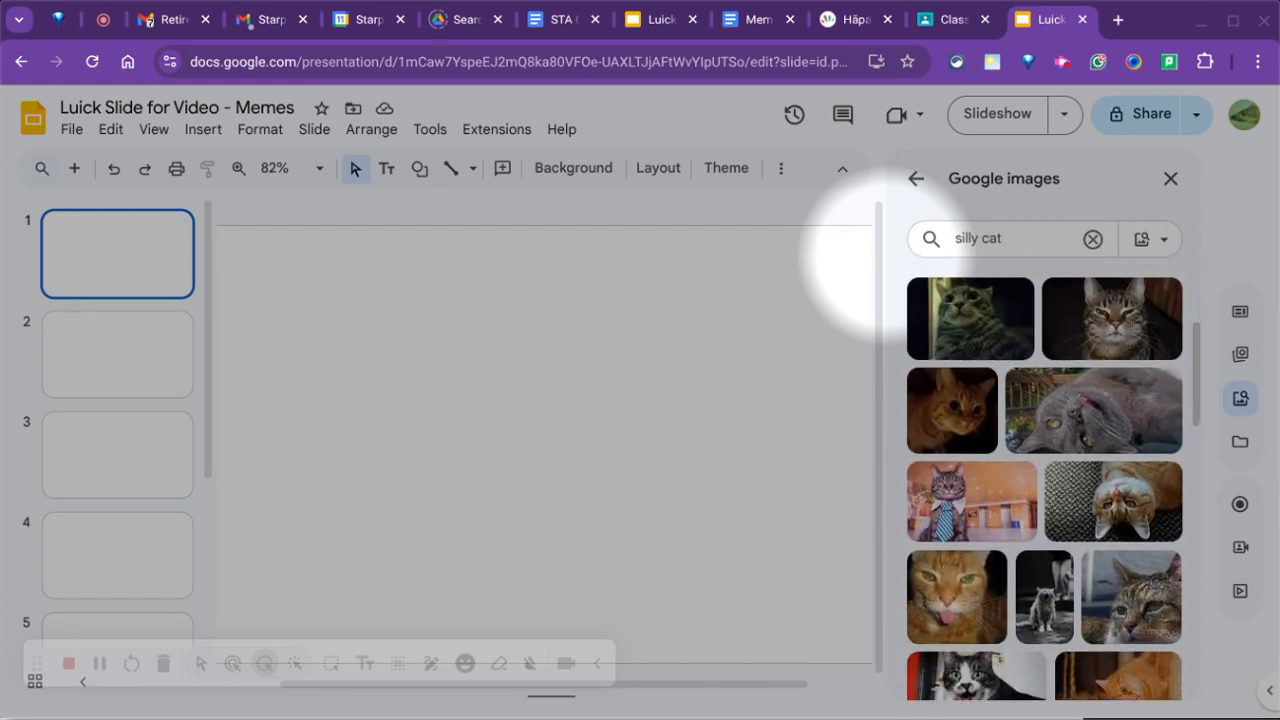
{"action": "scroll", "coordinate": [1095, 446], "scroll_direction": "up", "scroll_amount": 2}
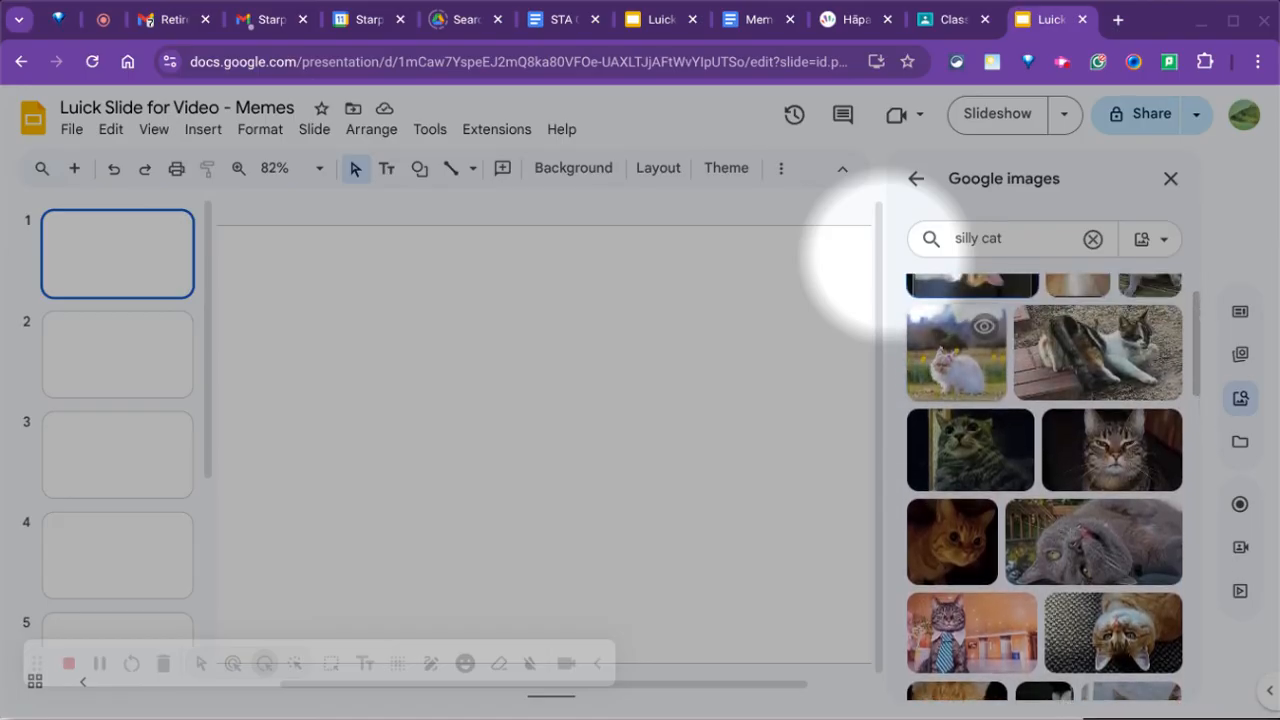
{"action": "left_click", "coordinate": [1095, 446]}
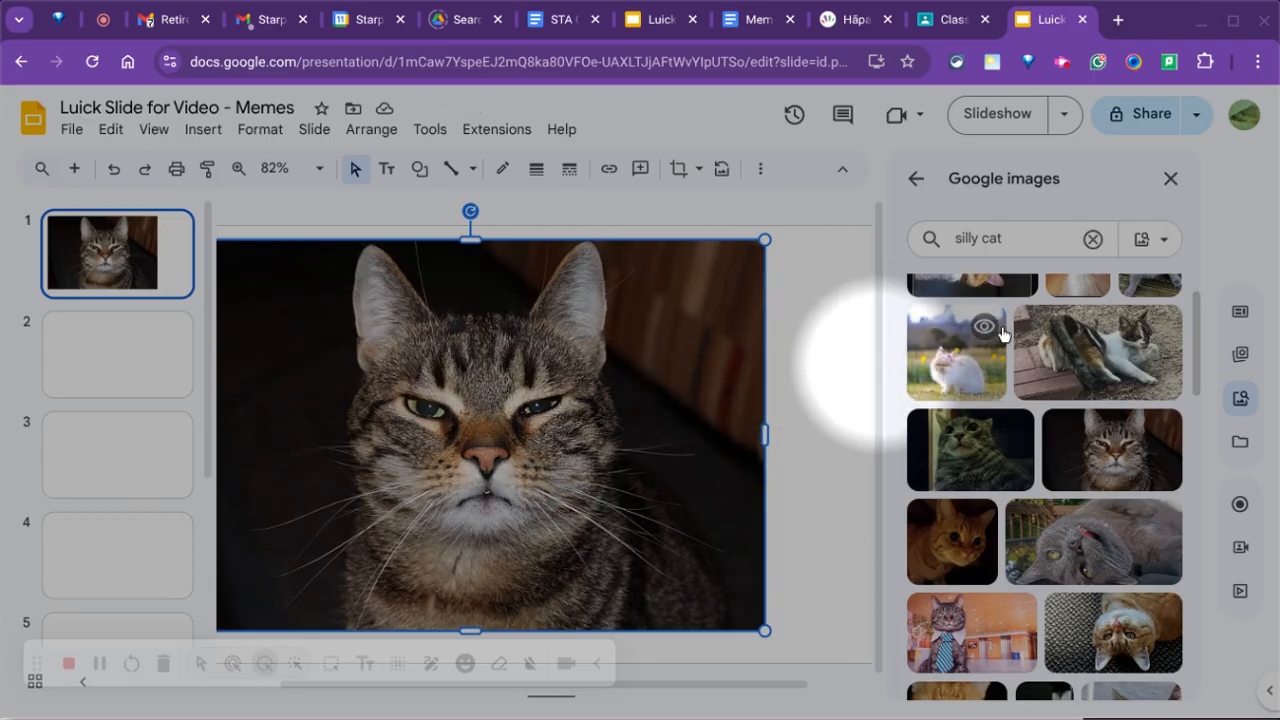
{"action": "left_click", "coordinate": [1170, 180]}
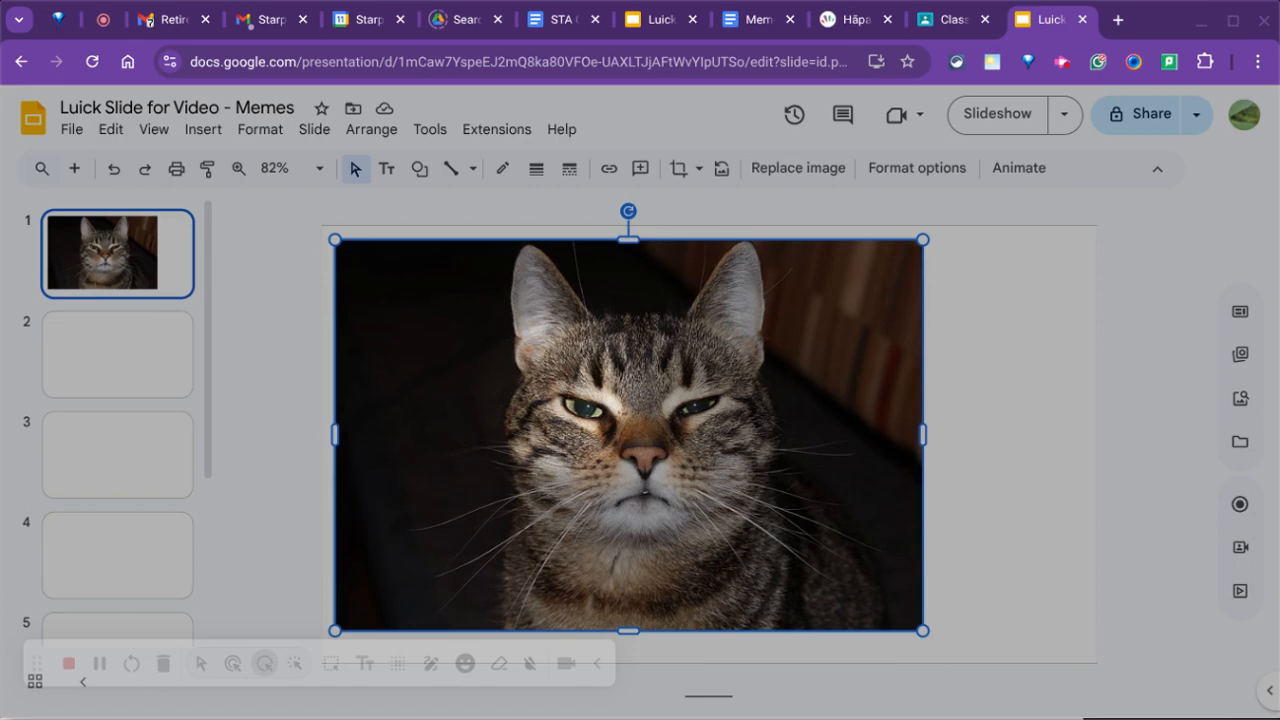
Step: Enlarge the cat photo to nearly the full slide height and position it roughly centred on slide 1
{"action": "mouse_move", "coordinate": [560, 394]}
{"action": "left_mouse_down"}
{"action": "mouse_move", "coordinate": [632, 403]}
{"action": "mouse_move", "coordinate": [586, 386]}
{"action": "mouse_move", "coordinate": [569, 395]}
{"action": "mouse_move", "coordinate": [565, 382]}
{"action": "left_mouse_up"}
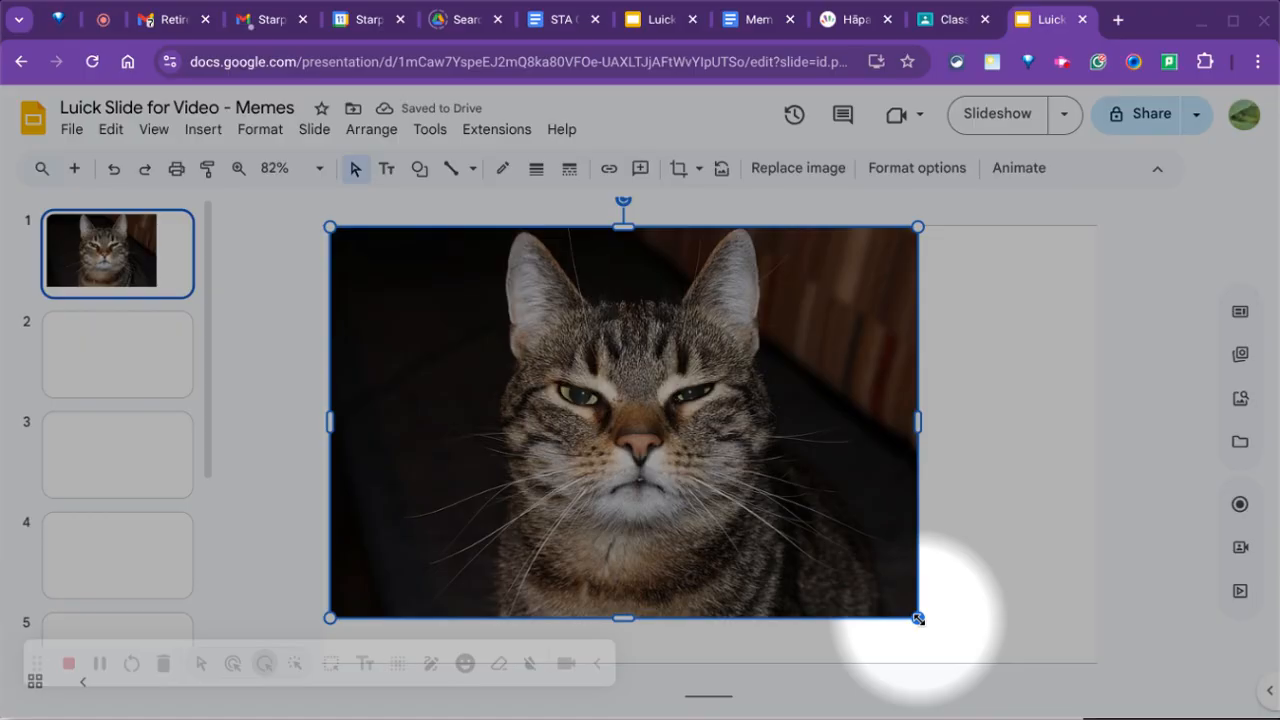
{"action": "left_click_drag", "start_coordinate": [918, 618], "coordinate": [971, 654]}
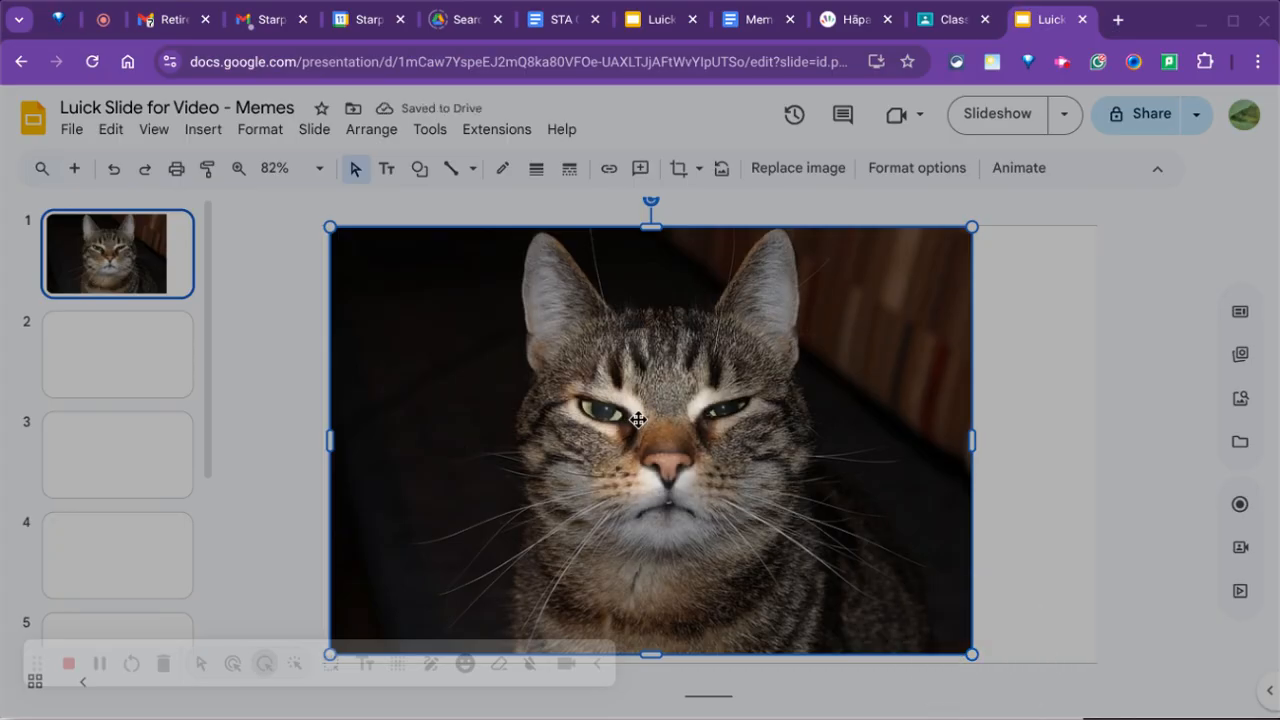
{"action": "left_click_drag", "start_coordinate": [638, 420], "coordinate": [685, 428]}
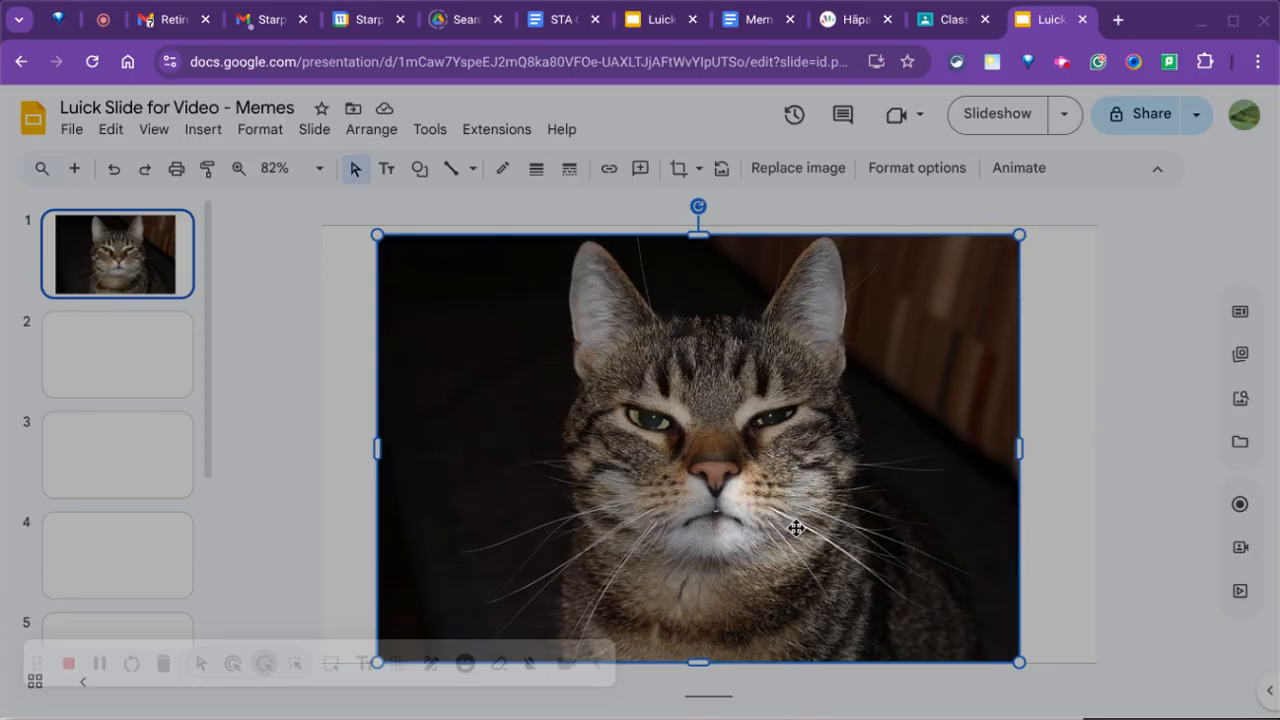
{"action": "key", "text": "Up"}
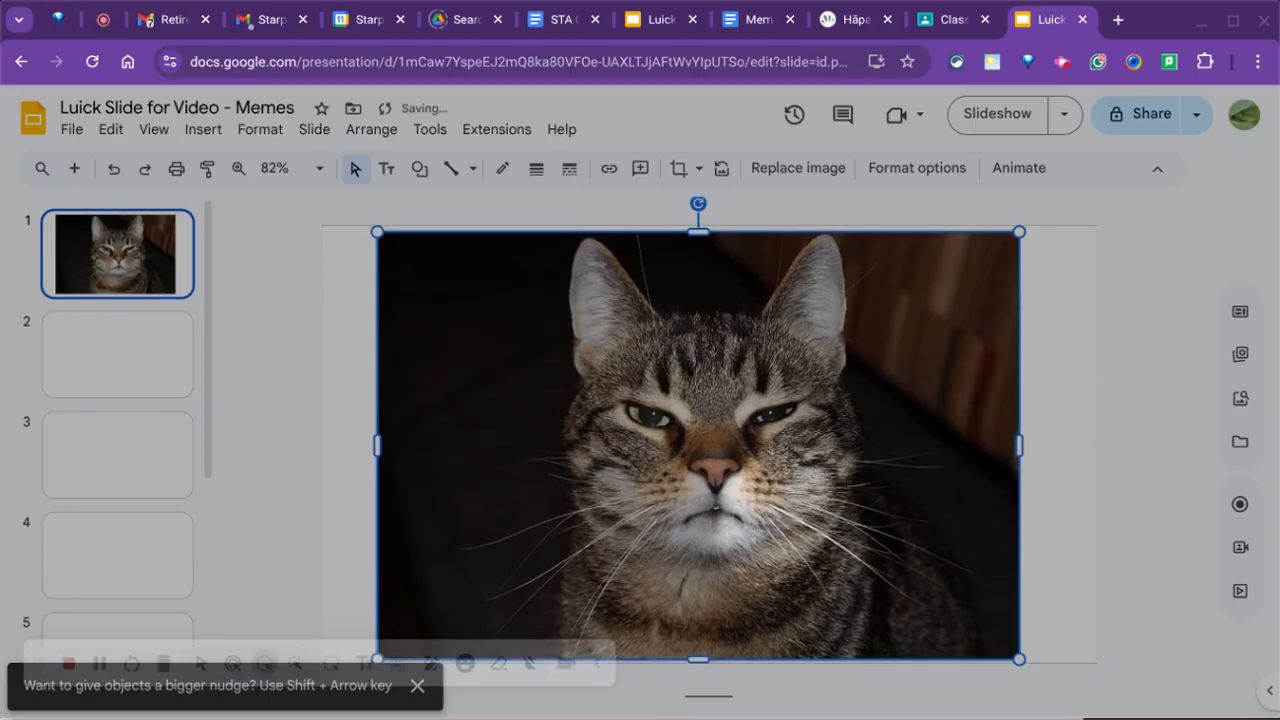
{"action": "key", "text": "Up"}
{"action": "left_click", "coordinate": [324, 433]}
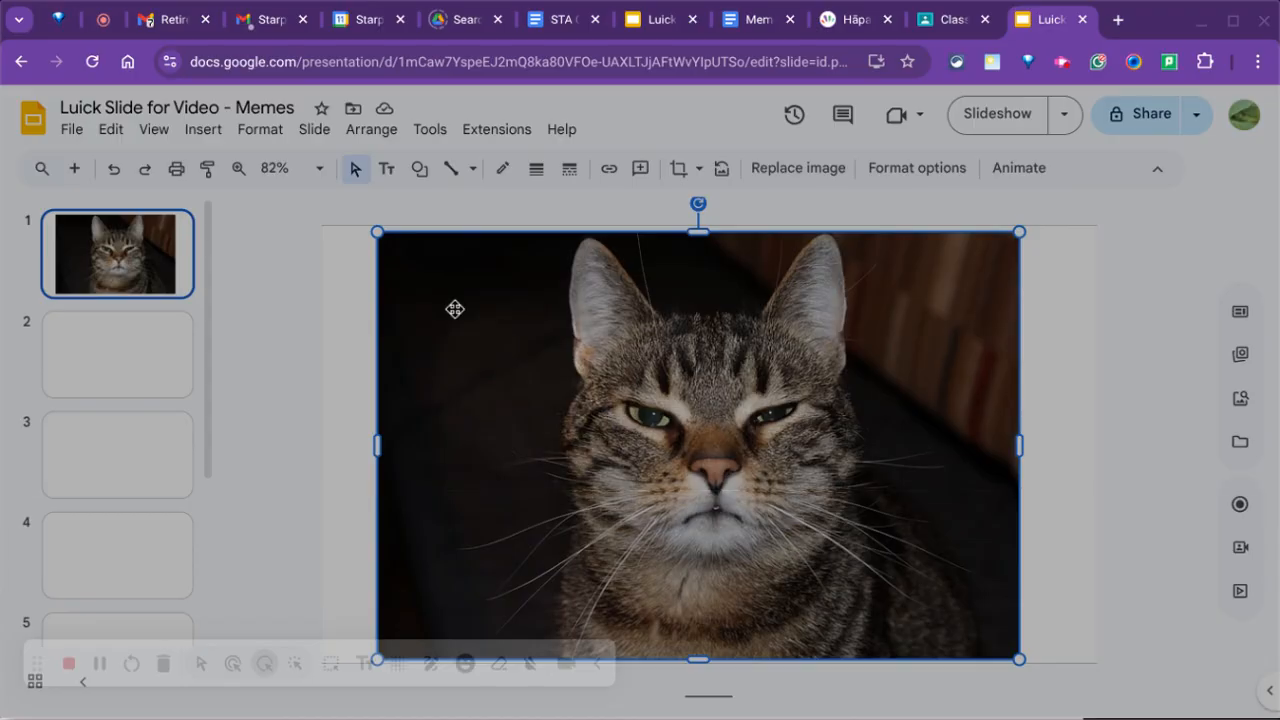
Step: Add a text box over the cat photo reading "YOU MEAN YOU ATE ALL THE BROWNIES?"
{"action": "left_click", "coordinate": [388, 172]}
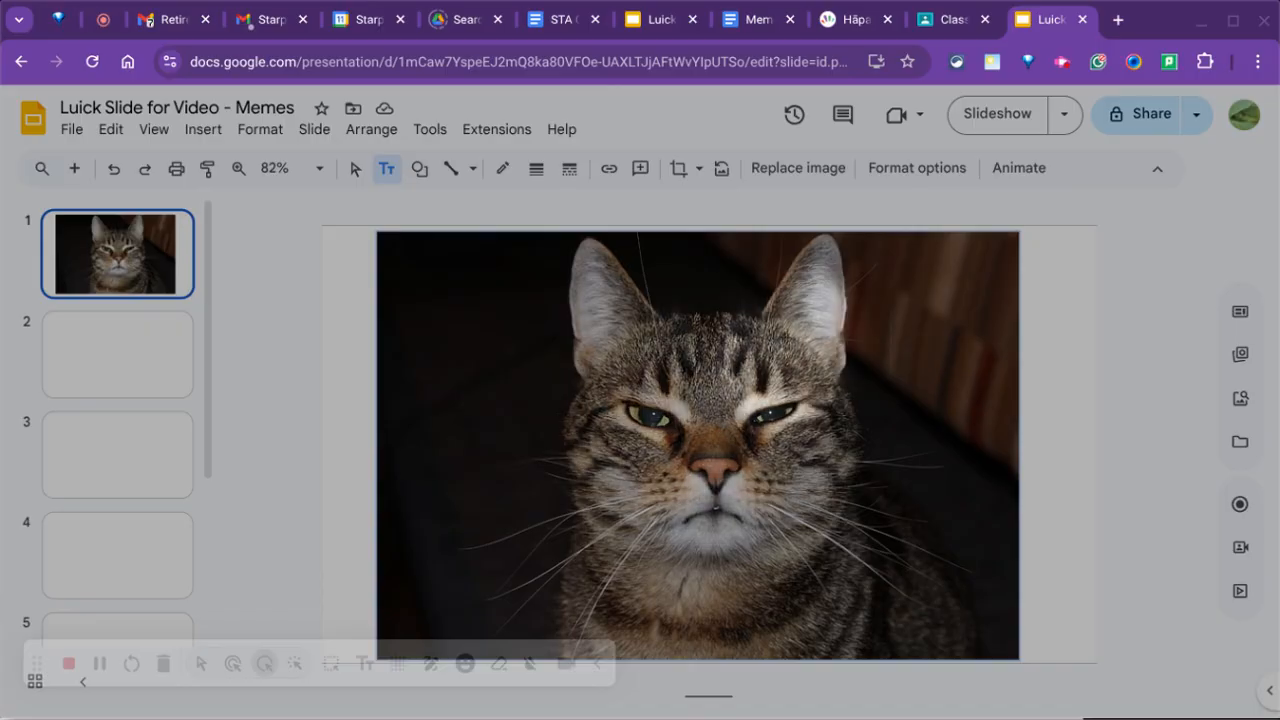
{"action": "left_click", "coordinate": [618, 327]}
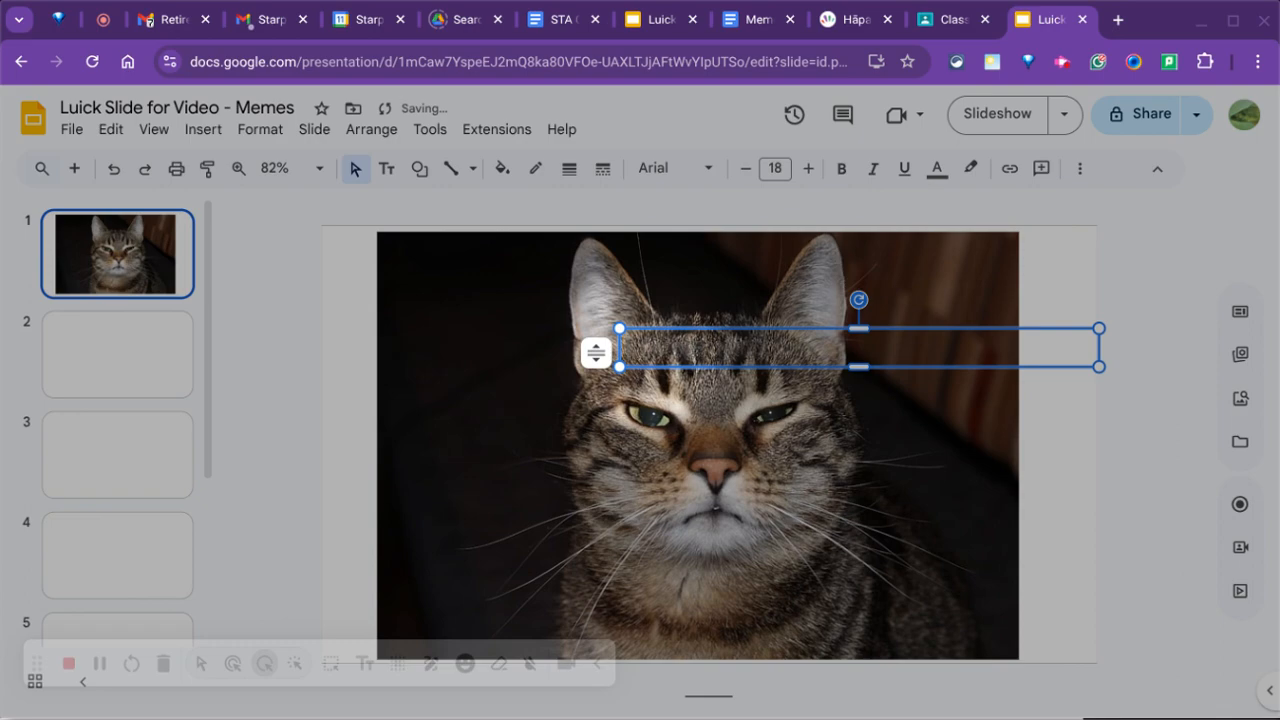
{"action": "type", "text": "ALL THE BROWNIE"}
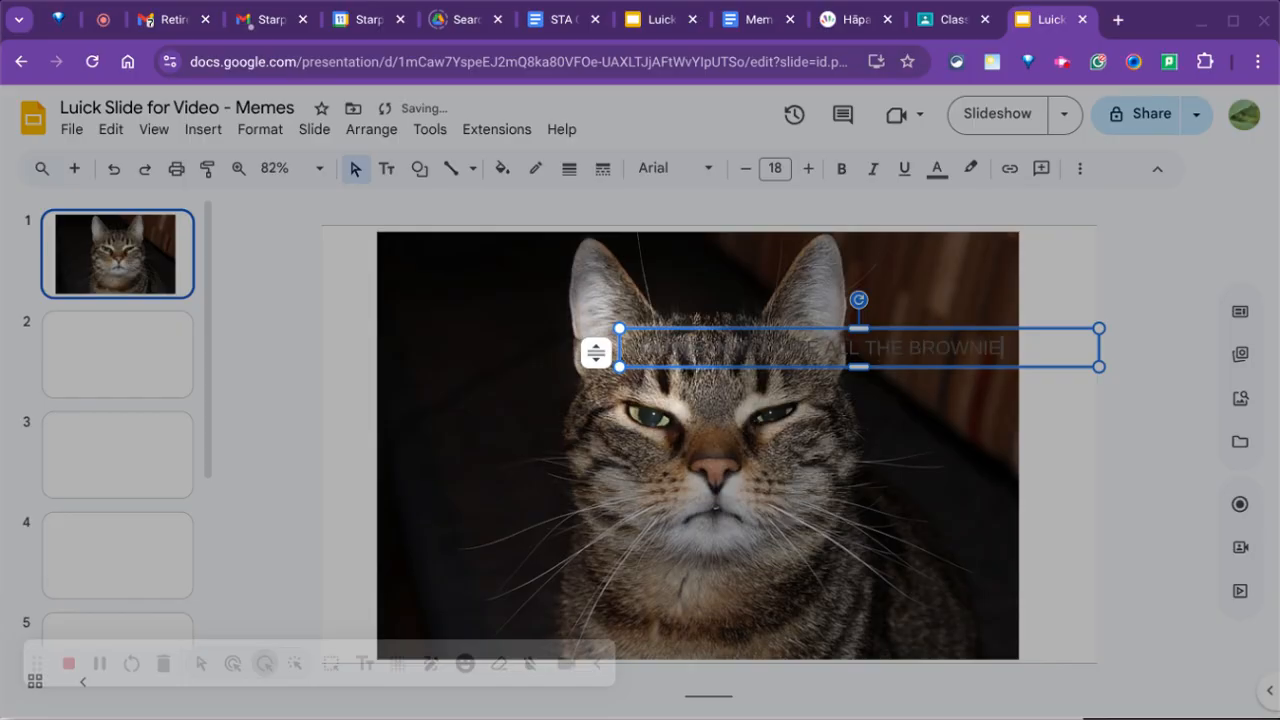
{"action": "type", "text": "S?"}
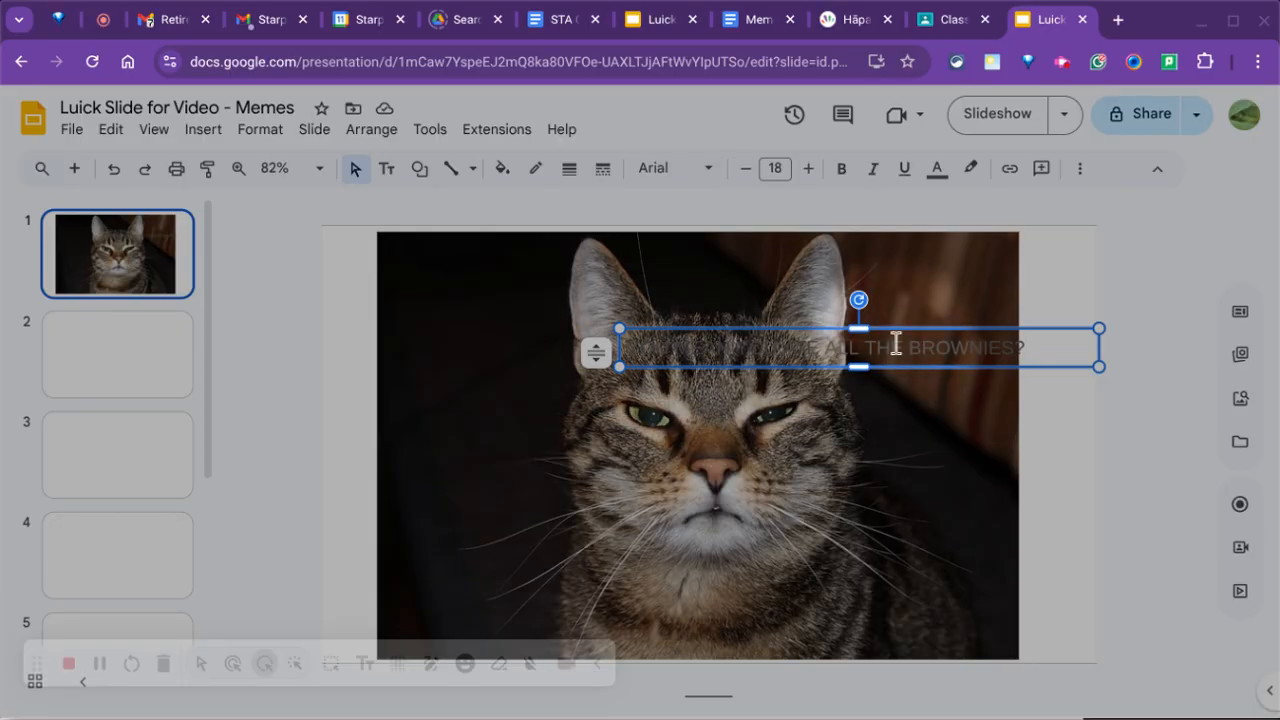
Step: Change the colour of the whole caption text to white
{"action": "left_click", "coordinate": [1028, 350]}
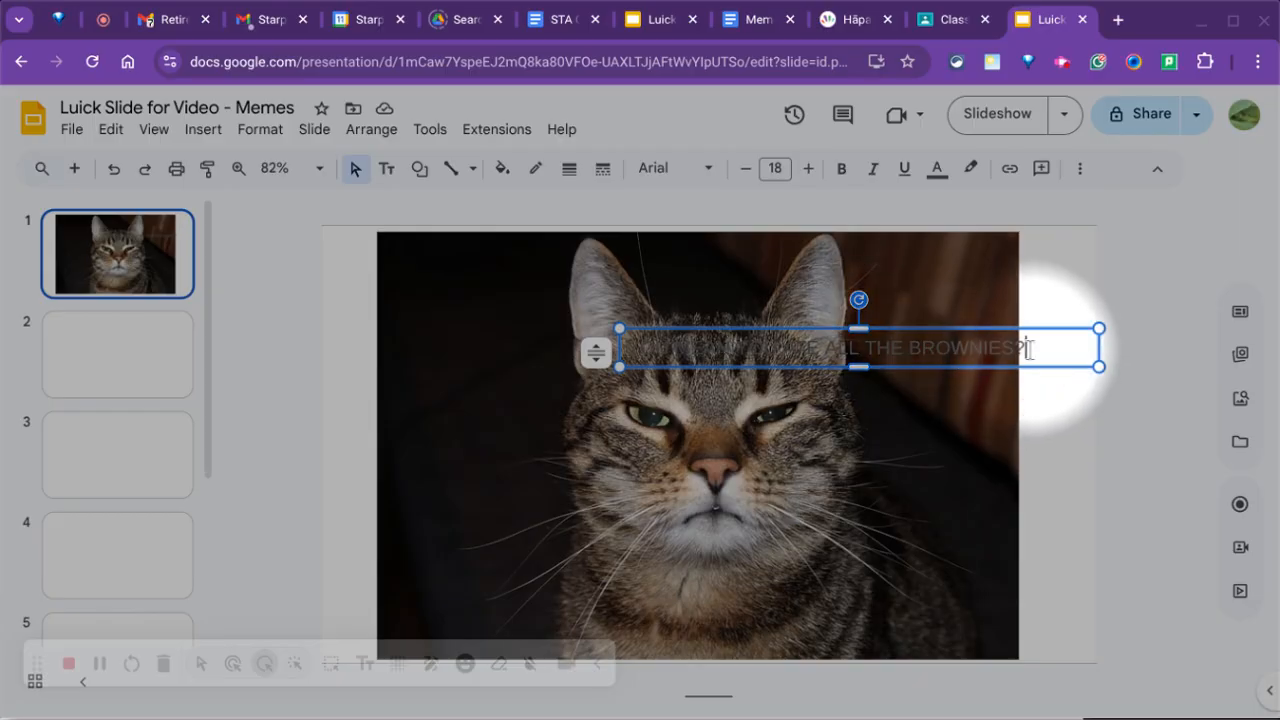
{"action": "left_click_drag", "start_coordinate": [1028, 350], "coordinate": [628, 352]}
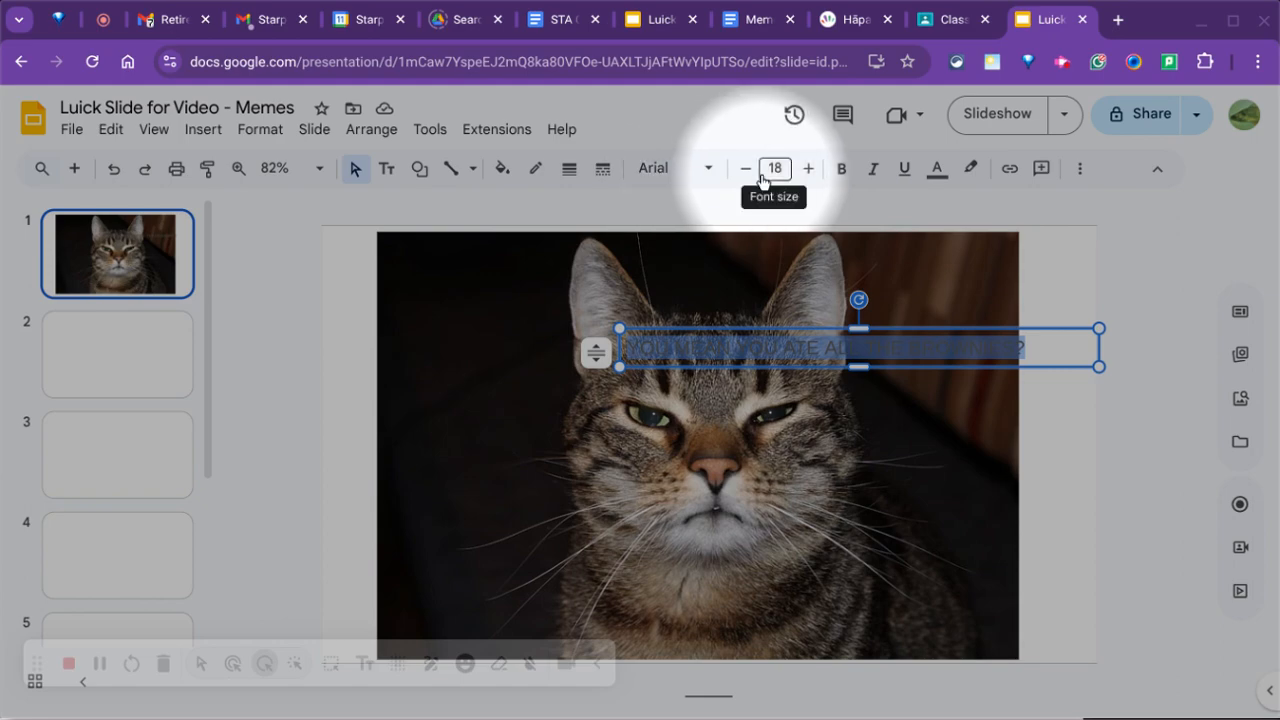
{"action": "left_click", "coordinate": [937, 171]}
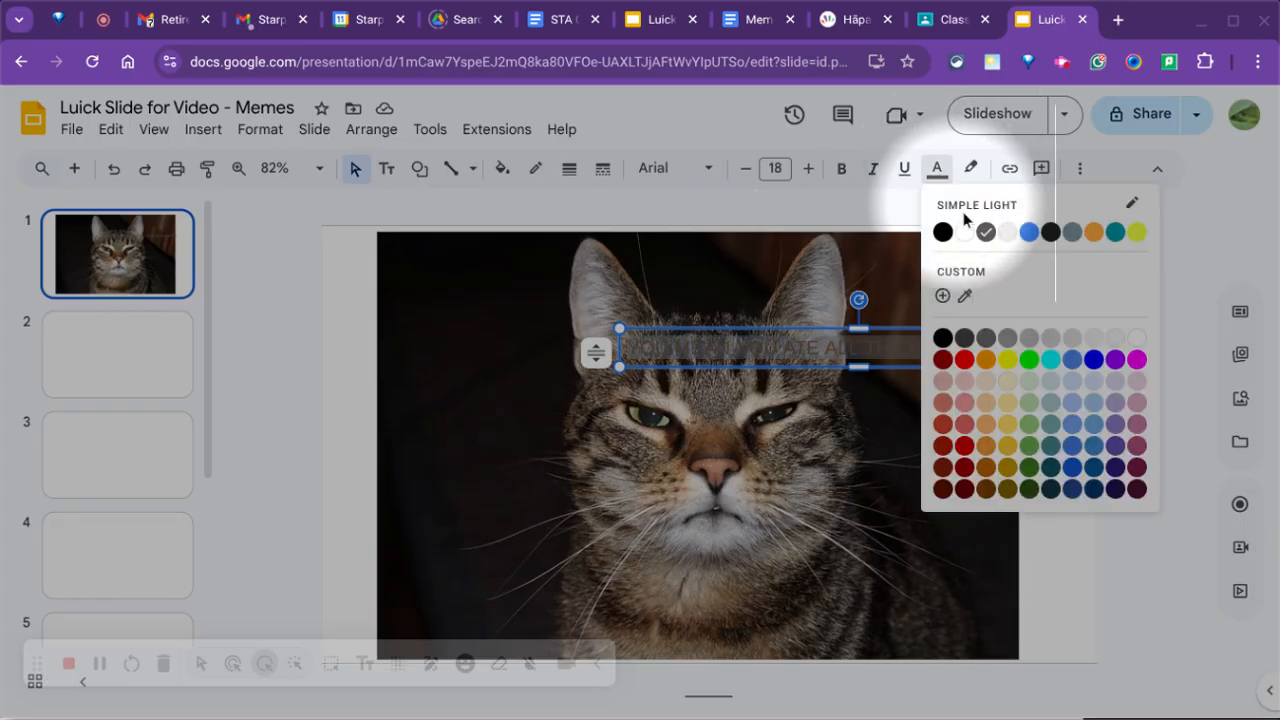
{"action": "left_click", "coordinate": [1137, 341]}
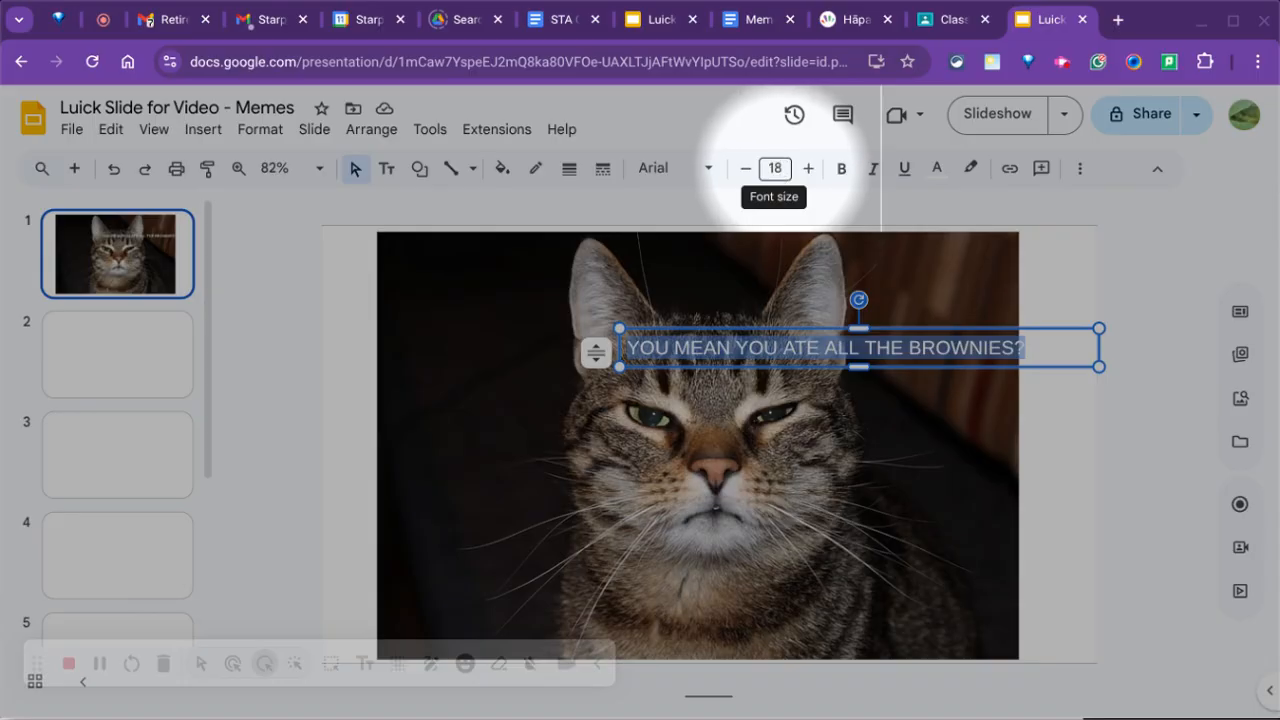
Step: Increase the caption's font size to 37 and make the text bold
{"action": "left_click", "coordinate": [810, 170]}
{"action": "left_click", "coordinate": [810, 170]}
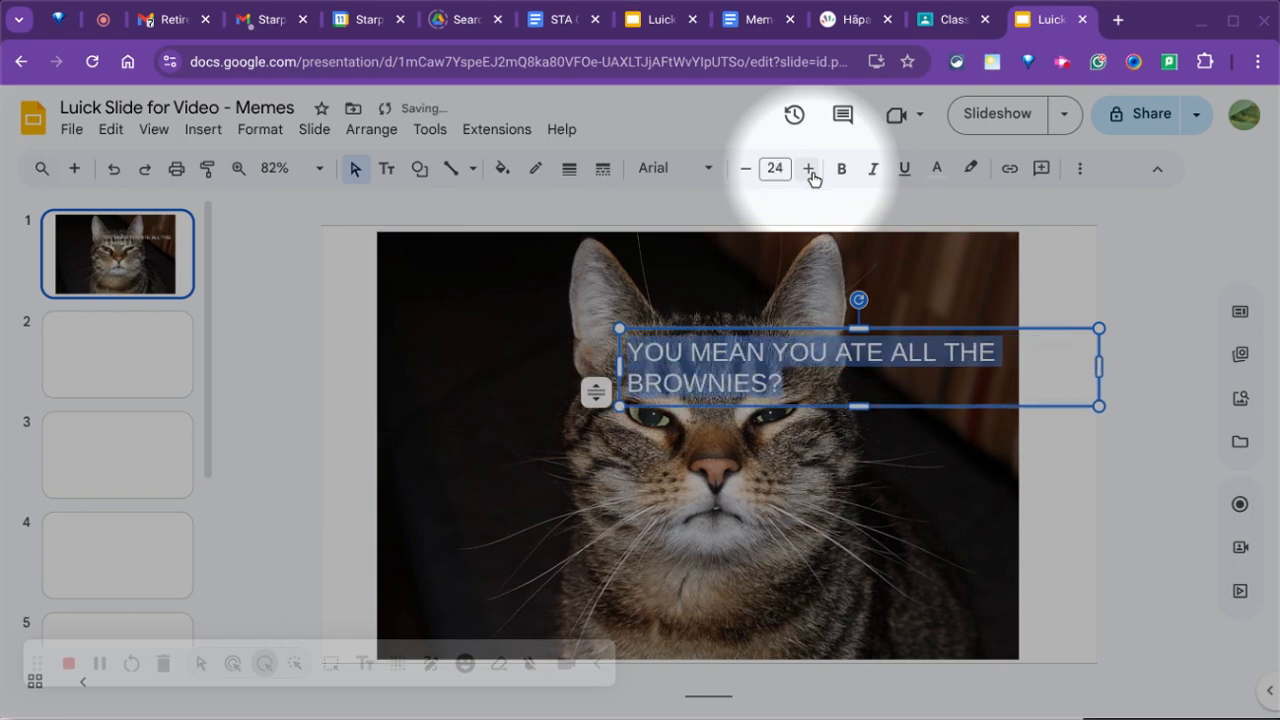
{"action": "left_click", "coordinate": [810, 170]}
{"action": "left_click", "coordinate": [810, 170]}
{"action": "left_click", "coordinate": [810, 170]}
{"action": "left_click", "coordinate": [810, 170]}
{"action": "left_click", "coordinate": [810, 170]}
{"action": "left_click", "coordinate": [810, 170]}
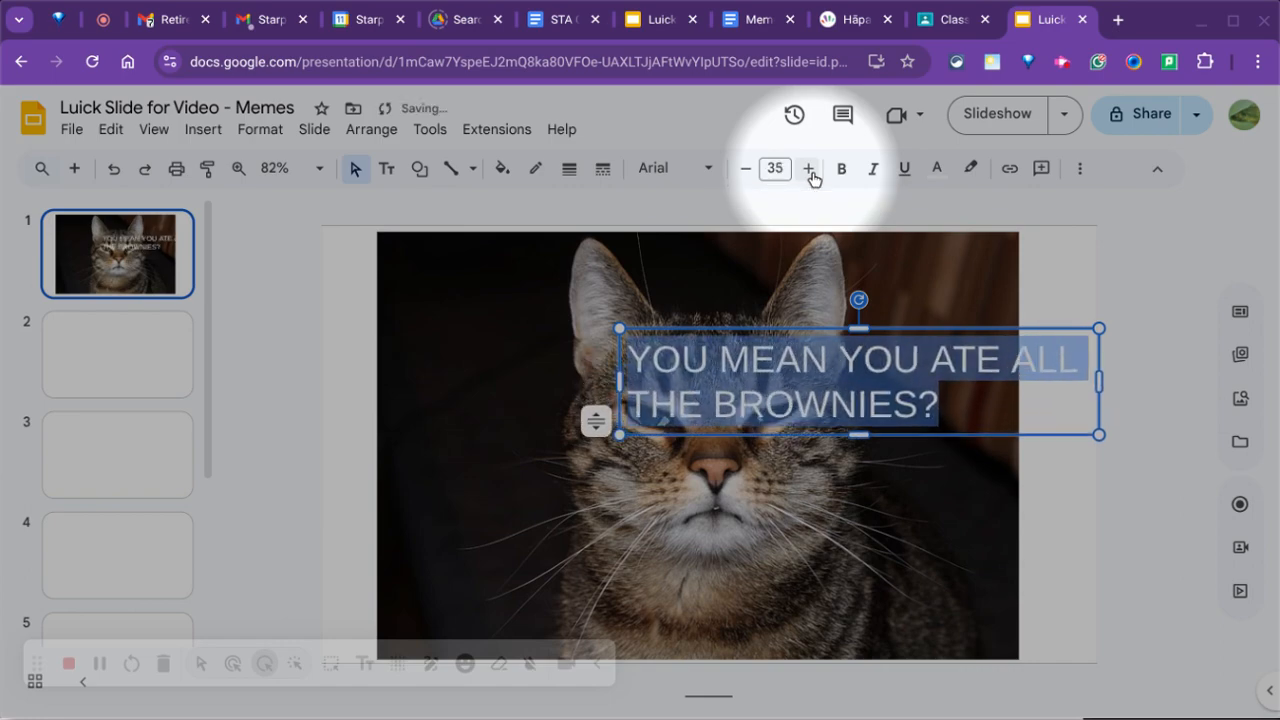
{"action": "left_click", "coordinate": [810, 170]}
{"action": "left_click", "coordinate": [810, 170]}
{"action": "left_click", "coordinate": [810, 170]}
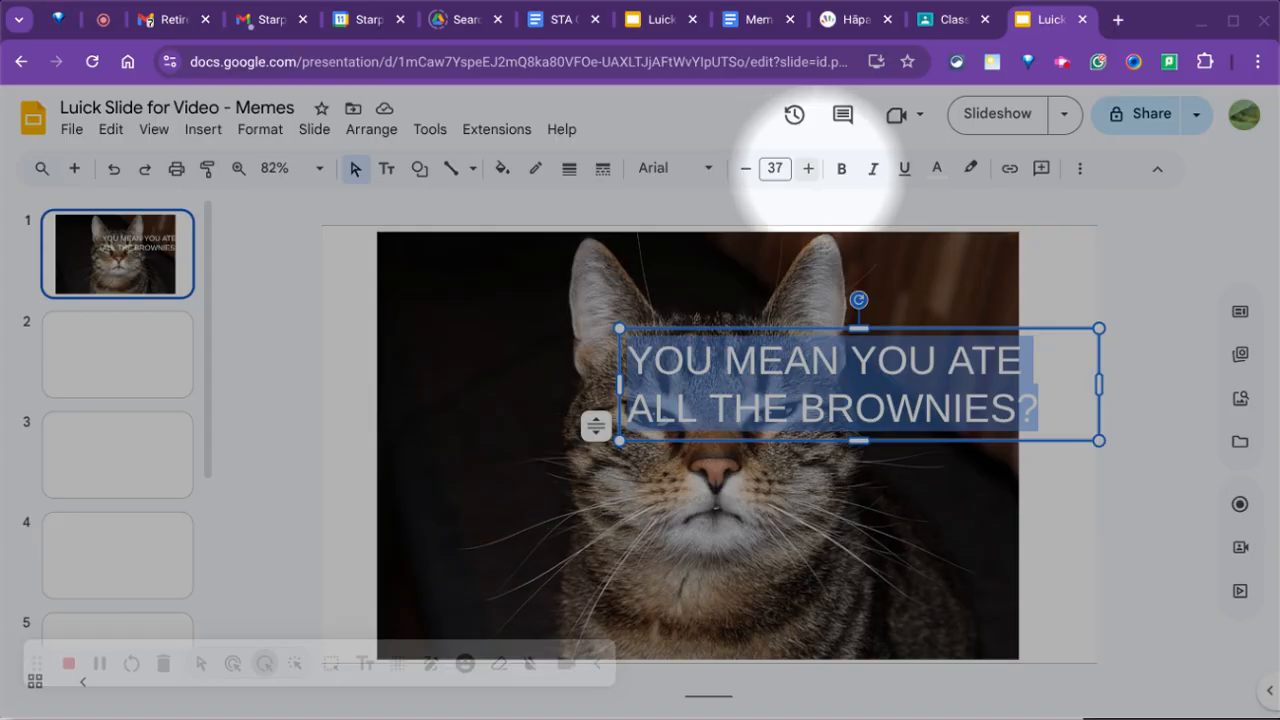
{"action": "left_click", "coordinate": [846, 174]}
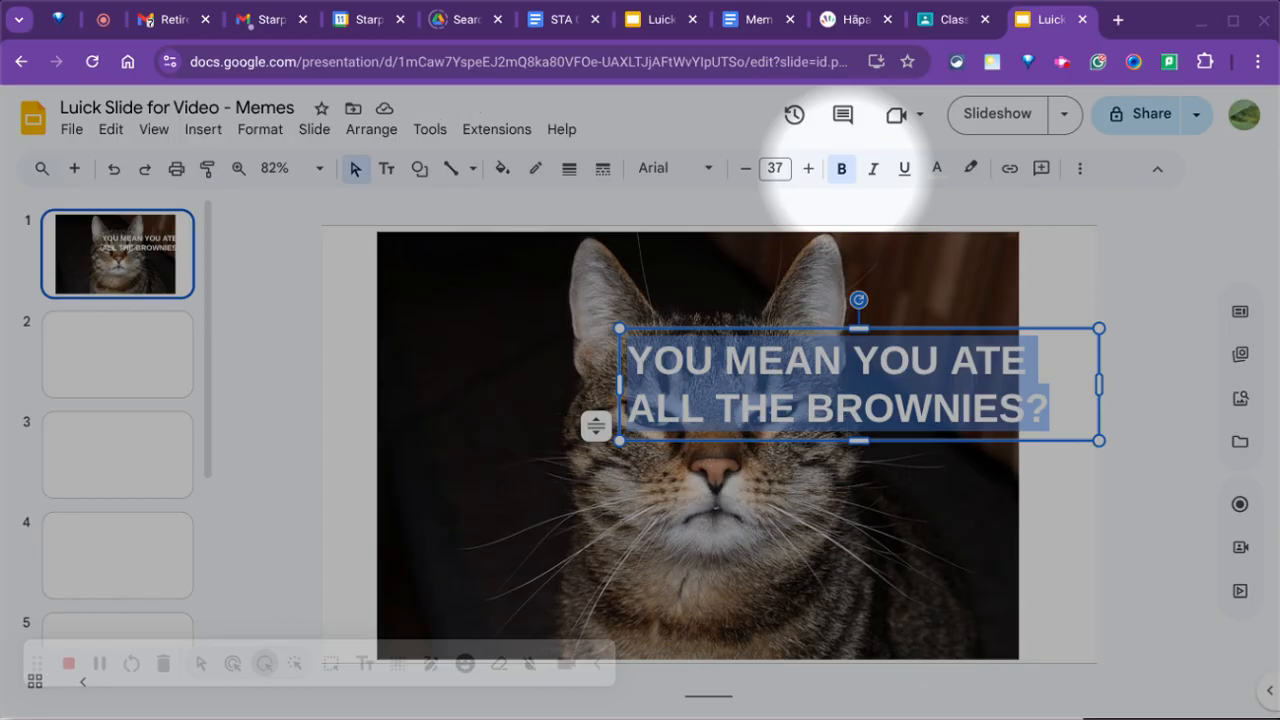
Step: Change the caption's font to Anton and move its text box to the lower part of the cat photo
{"action": "left_click", "coordinate": [710, 171]}
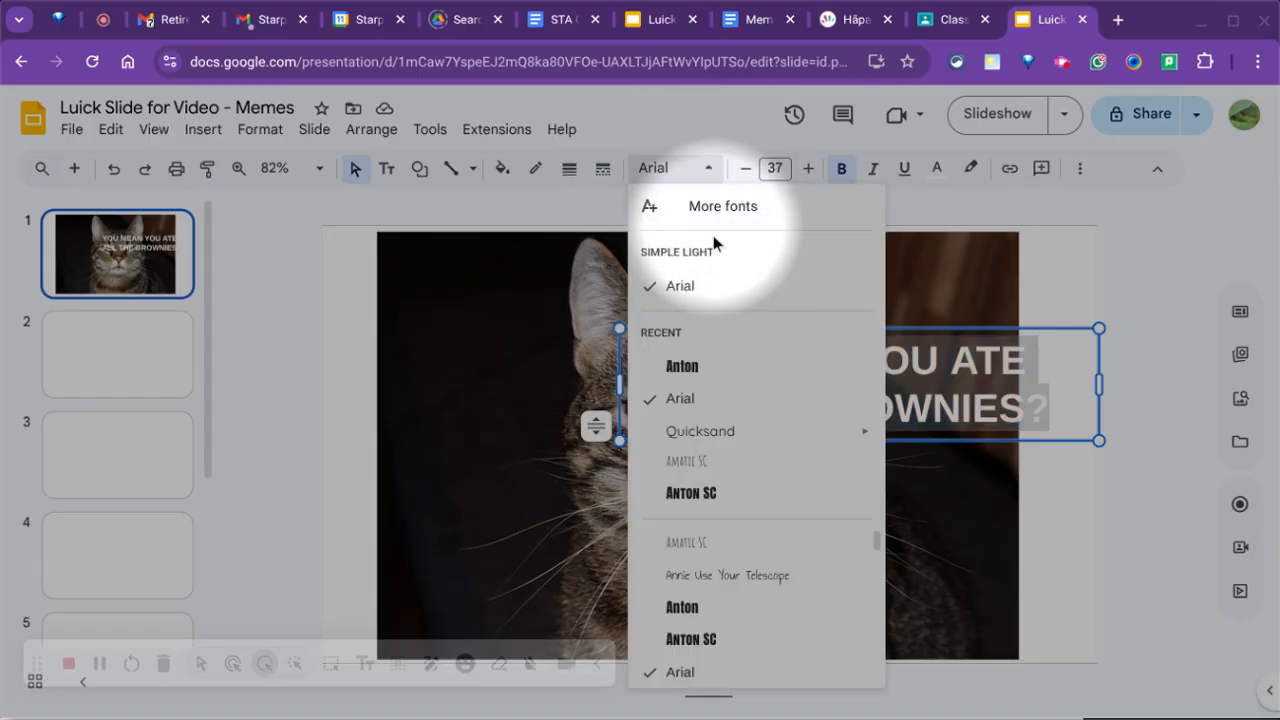
{"action": "left_click", "coordinate": [690, 365]}
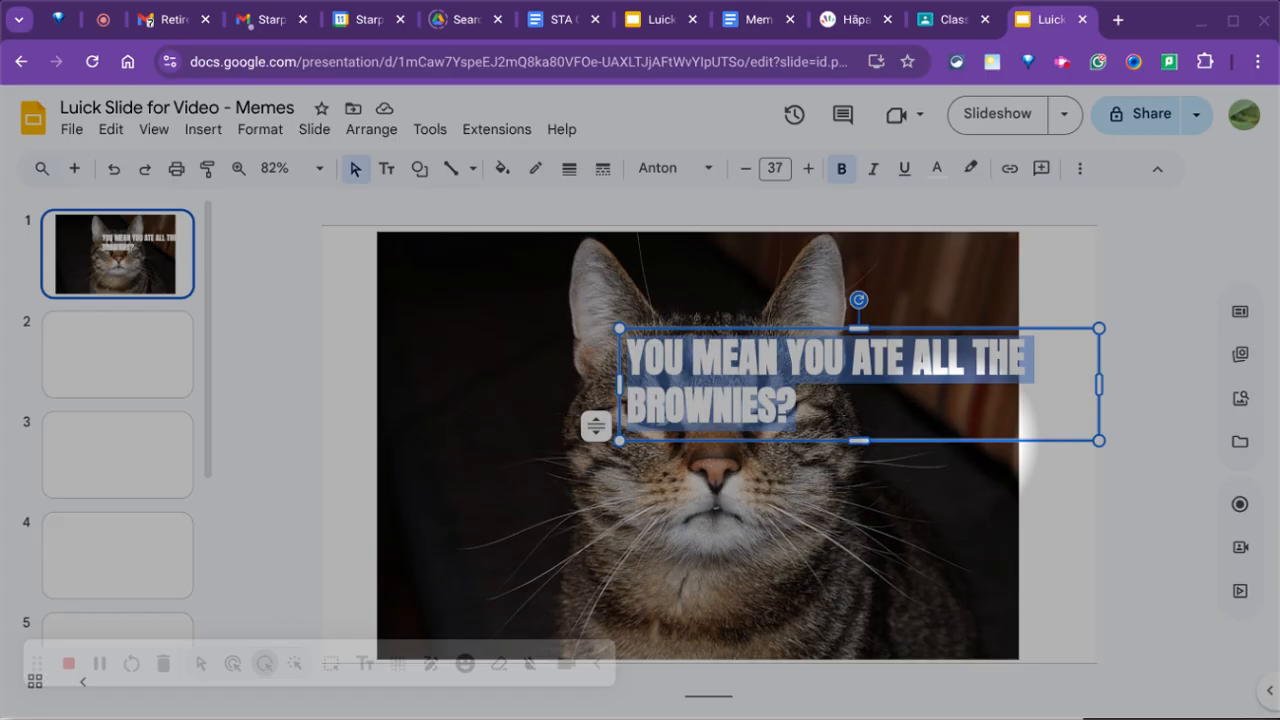
{"action": "left_click_drag", "start_coordinate": [951, 441], "coordinate": [783, 645]}
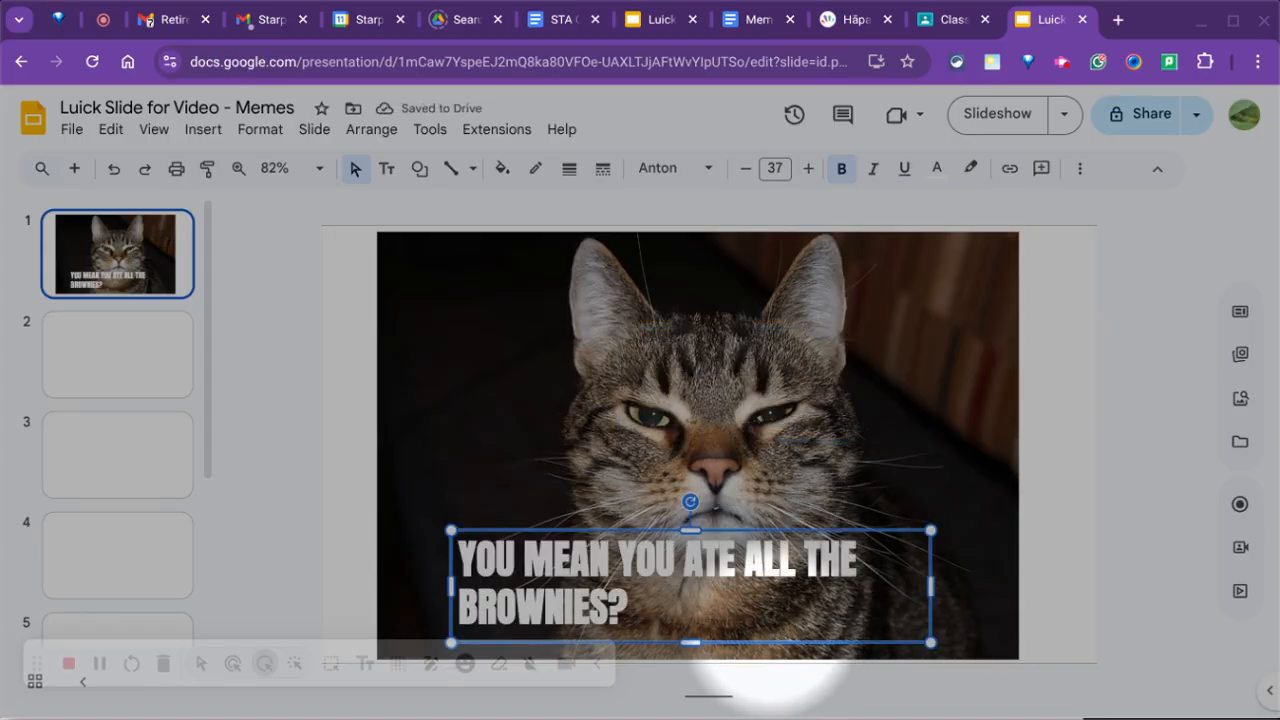
Step: Centre-align both lines of the caption text horizontally within its text box
{"action": "left_click", "coordinate": [649, 611]}
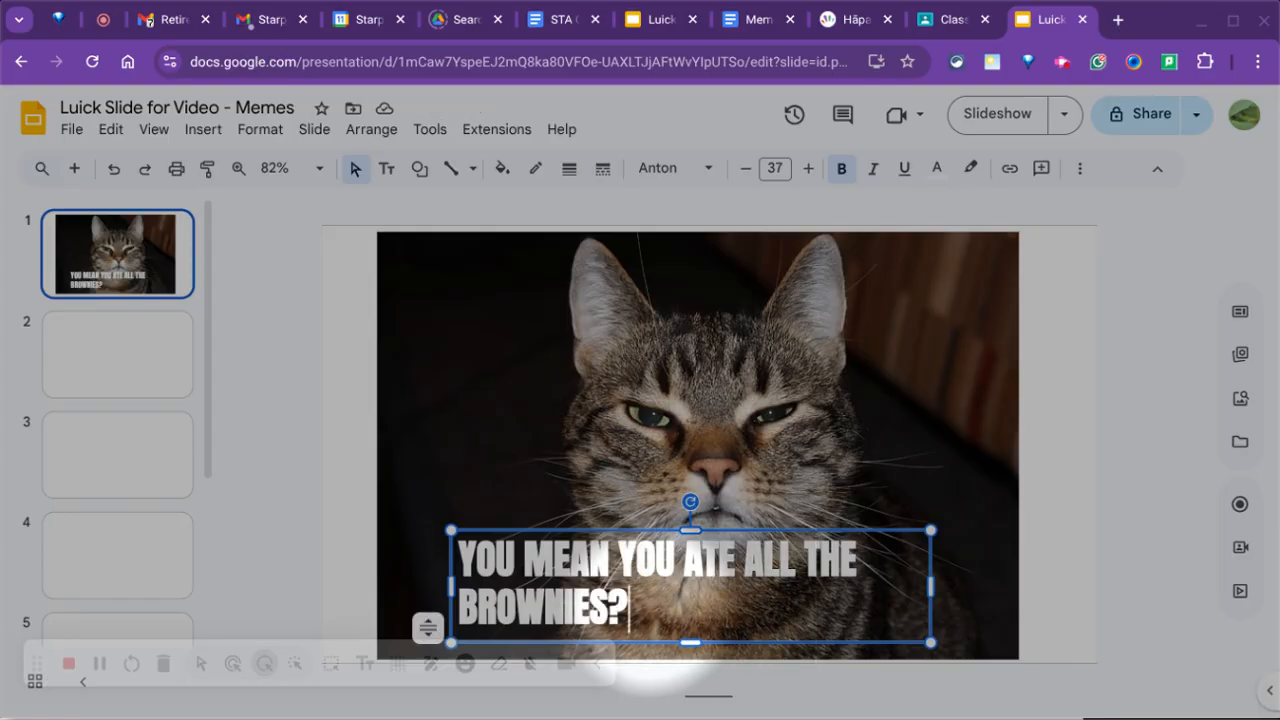
{"action": "left_click_drag", "start_coordinate": [650, 608], "coordinate": [459, 560]}
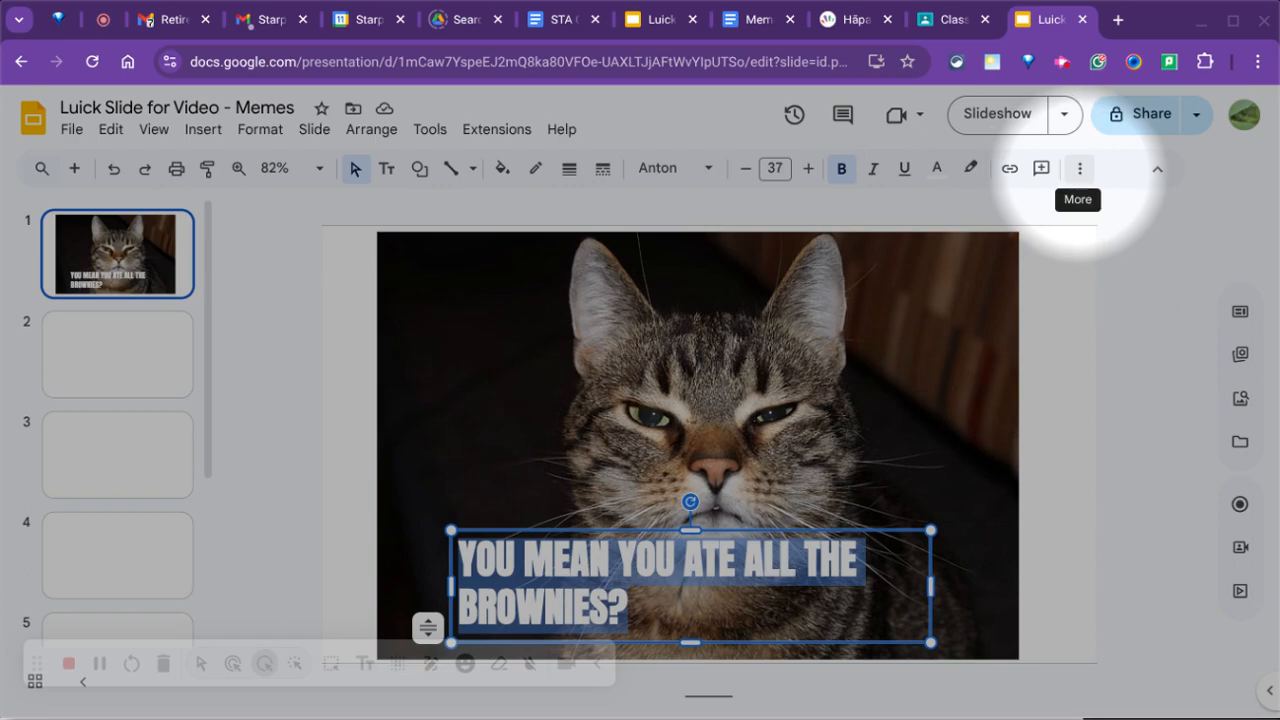
{"action": "left_click", "coordinate": [1079, 172]}
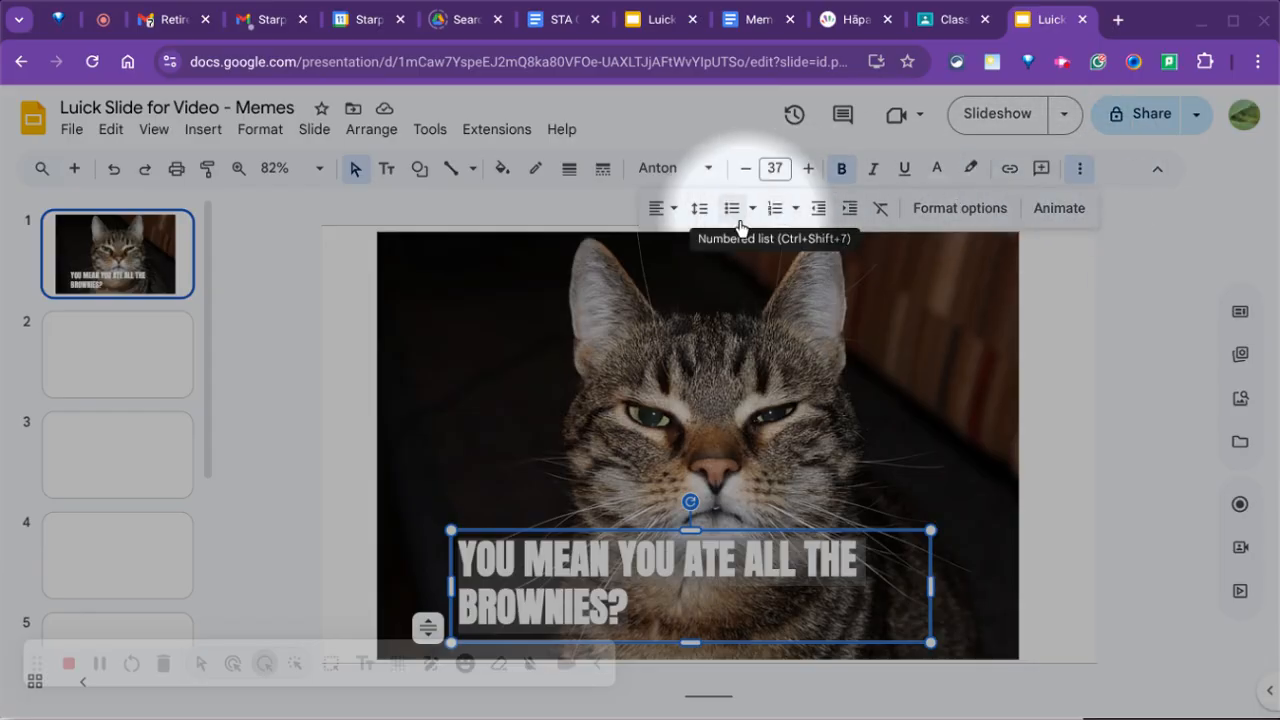
{"action": "left_click", "coordinate": [657, 214]}
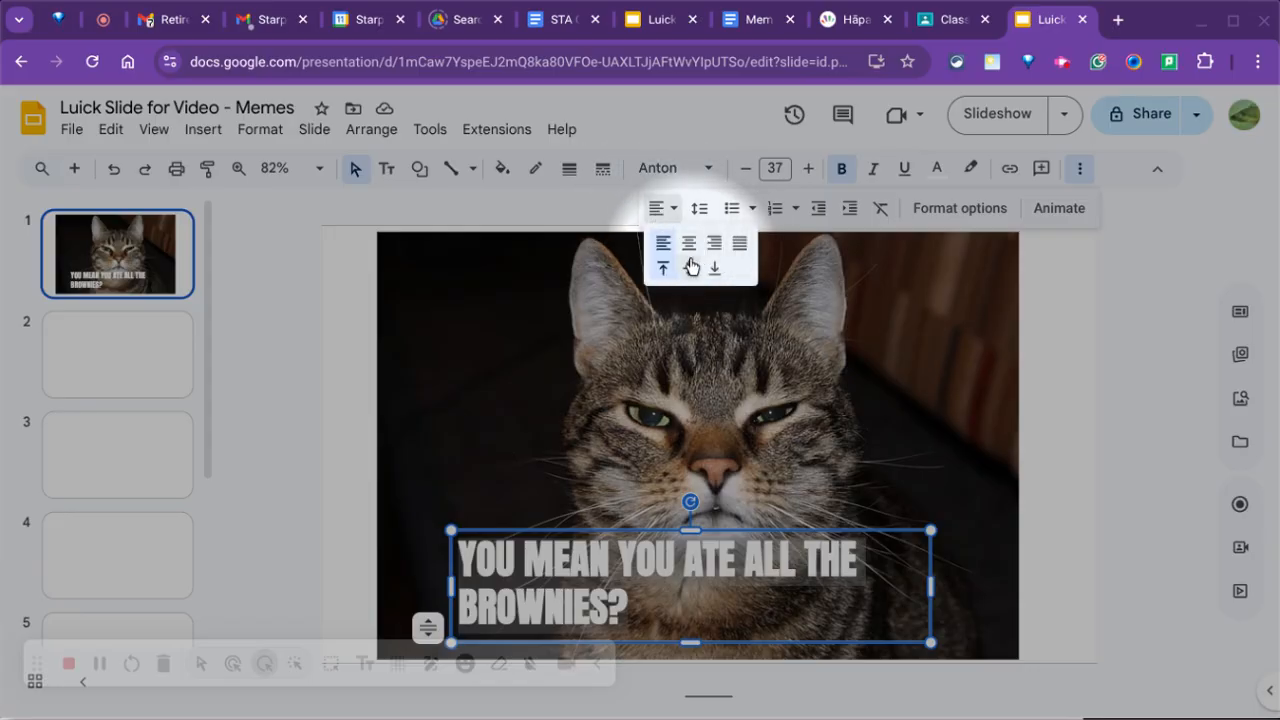
{"action": "left_click", "coordinate": [689, 243]}
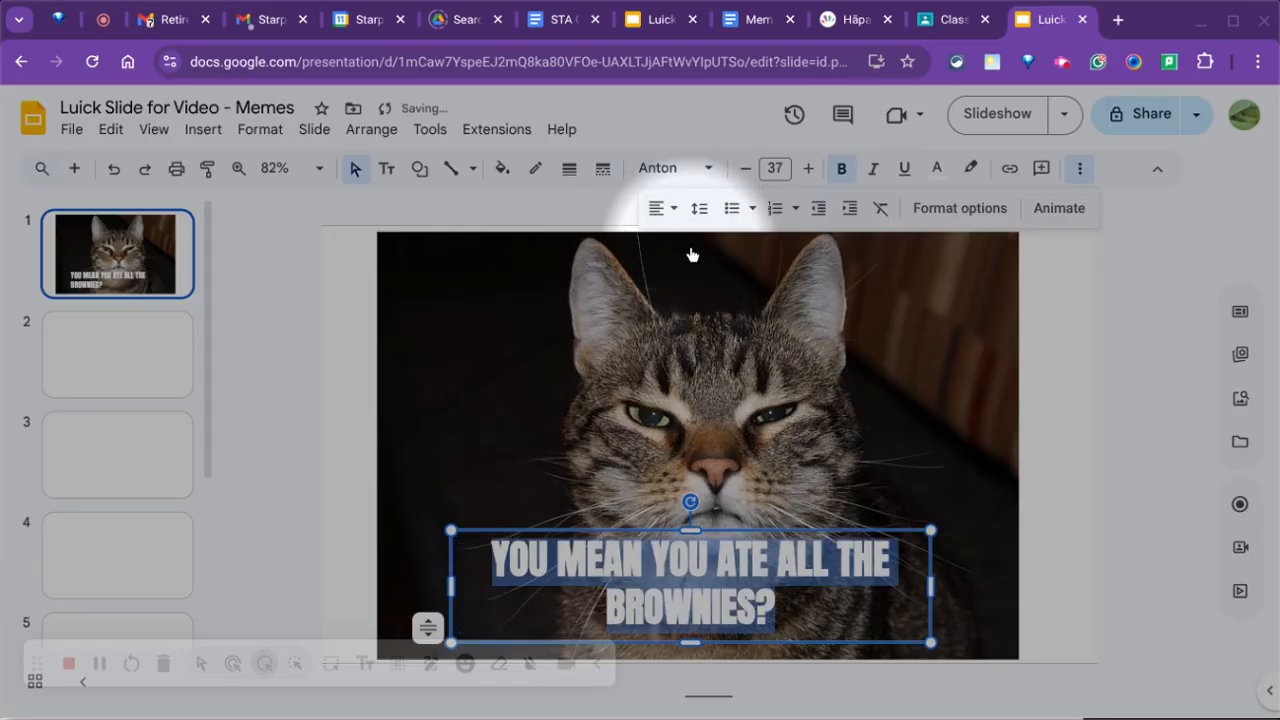
Step: Shift the caption's text box slightly to the right so it is centred across the cat photo
{"action": "left_click", "coordinate": [933, 420]}
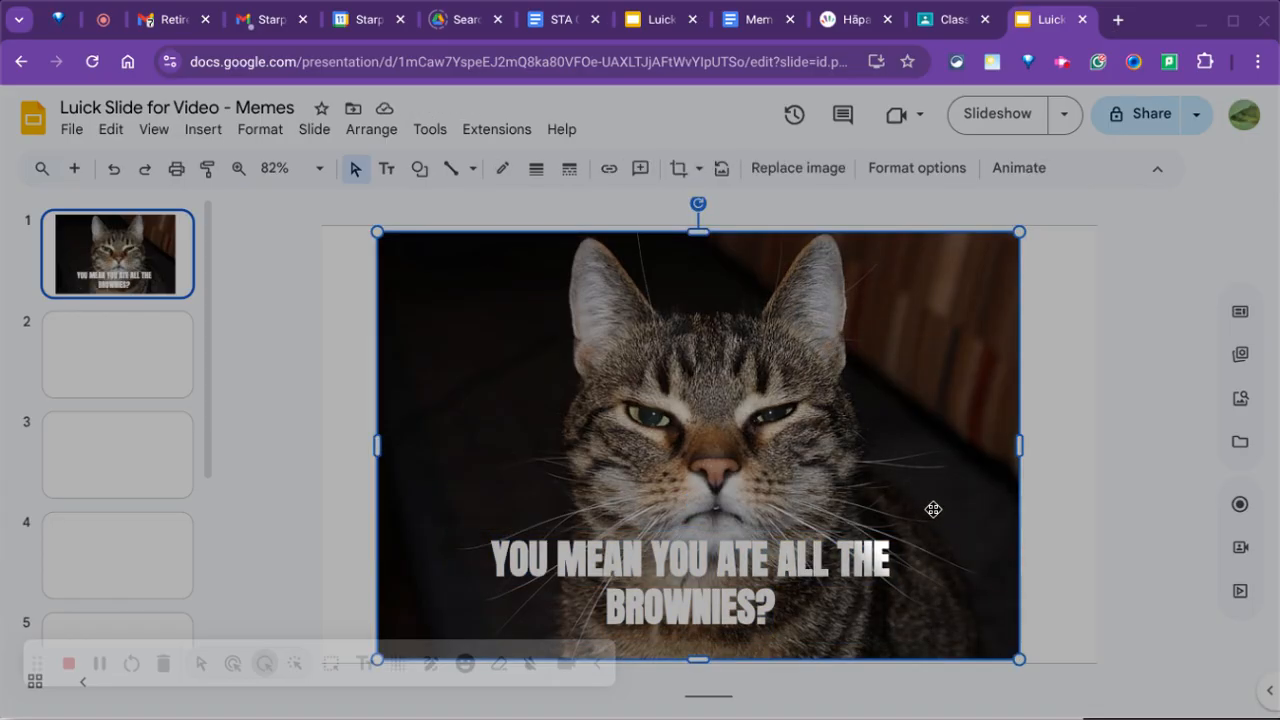
{"action": "left_click", "coordinate": [831, 598]}
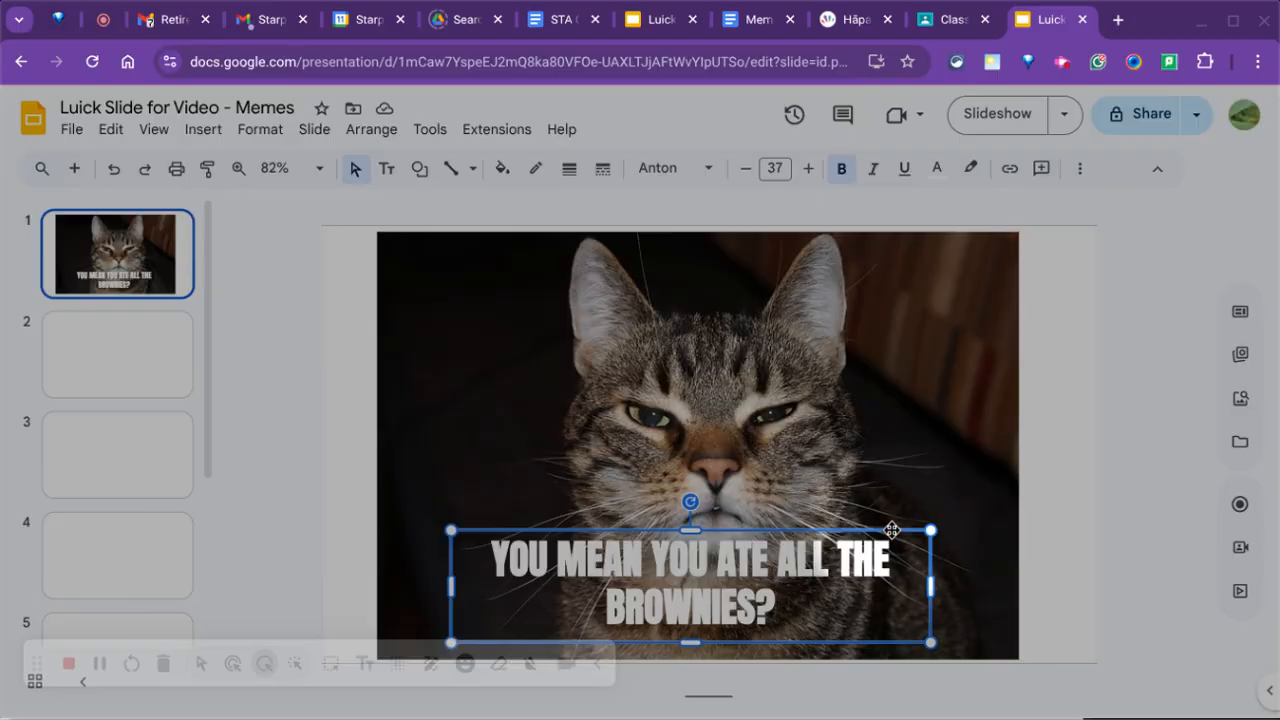
{"action": "left_click_drag", "start_coordinate": [891, 530], "coordinate": [902, 530]}
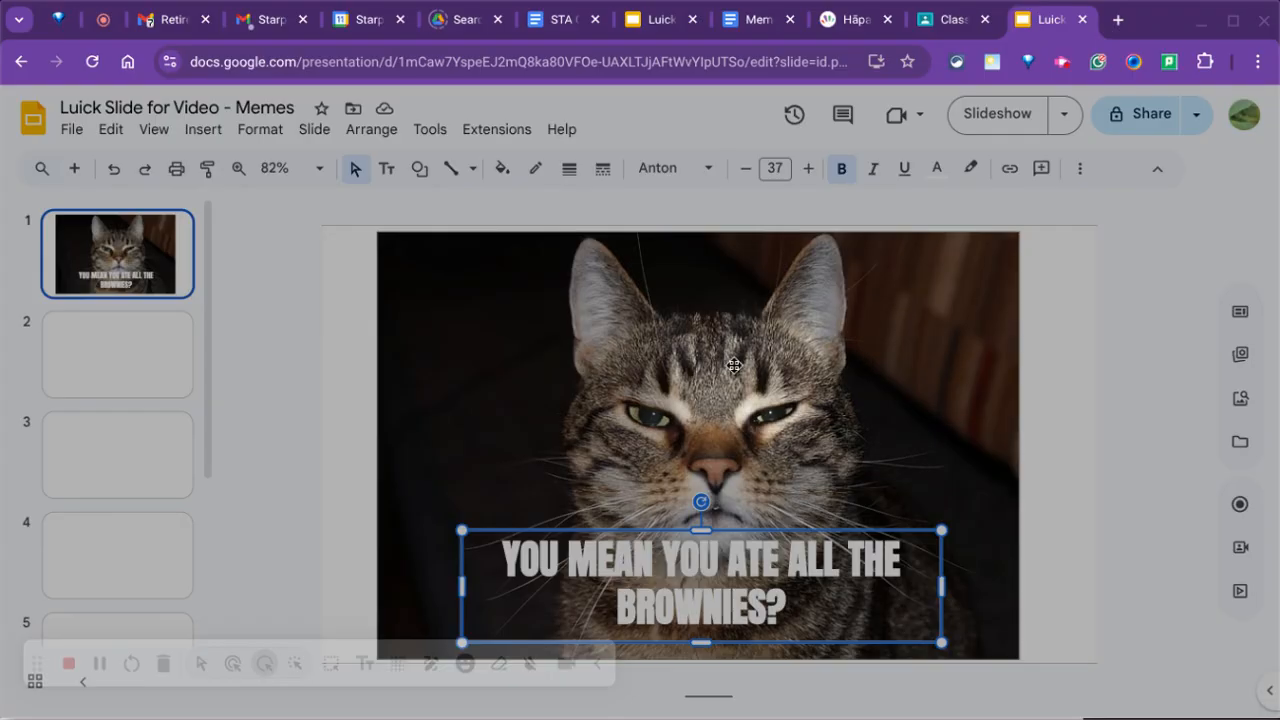
Step: Fill the caption's text box with solid black and move it slightly down towards the photo's bottom edge
{"action": "left_click", "coordinate": [601, 602]}
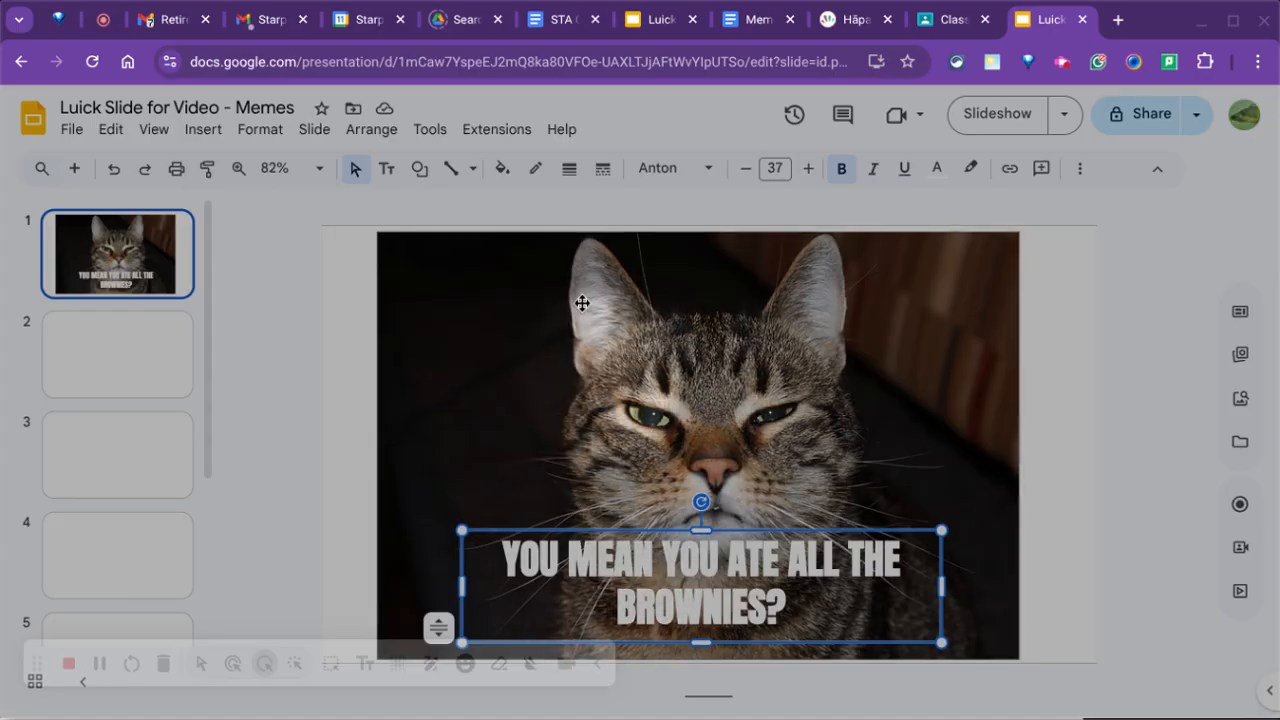
{"action": "left_click", "coordinate": [503, 170]}
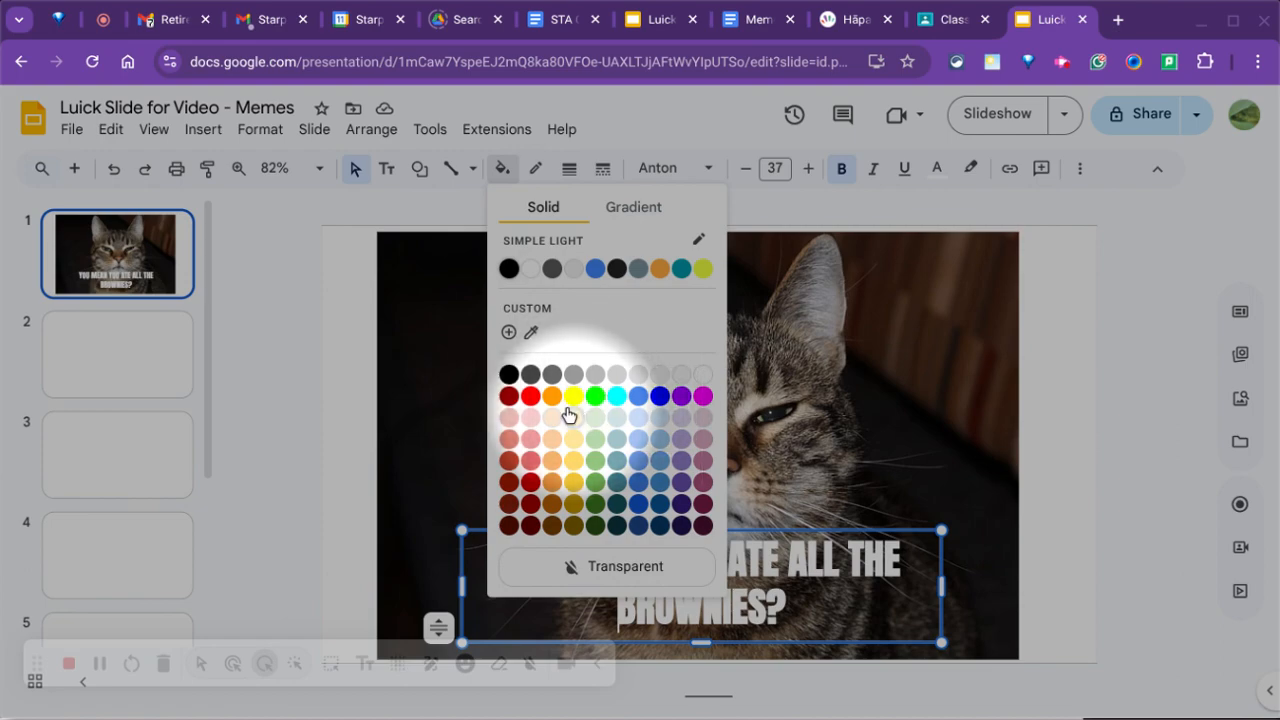
{"action": "left_click", "coordinate": [510, 375]}
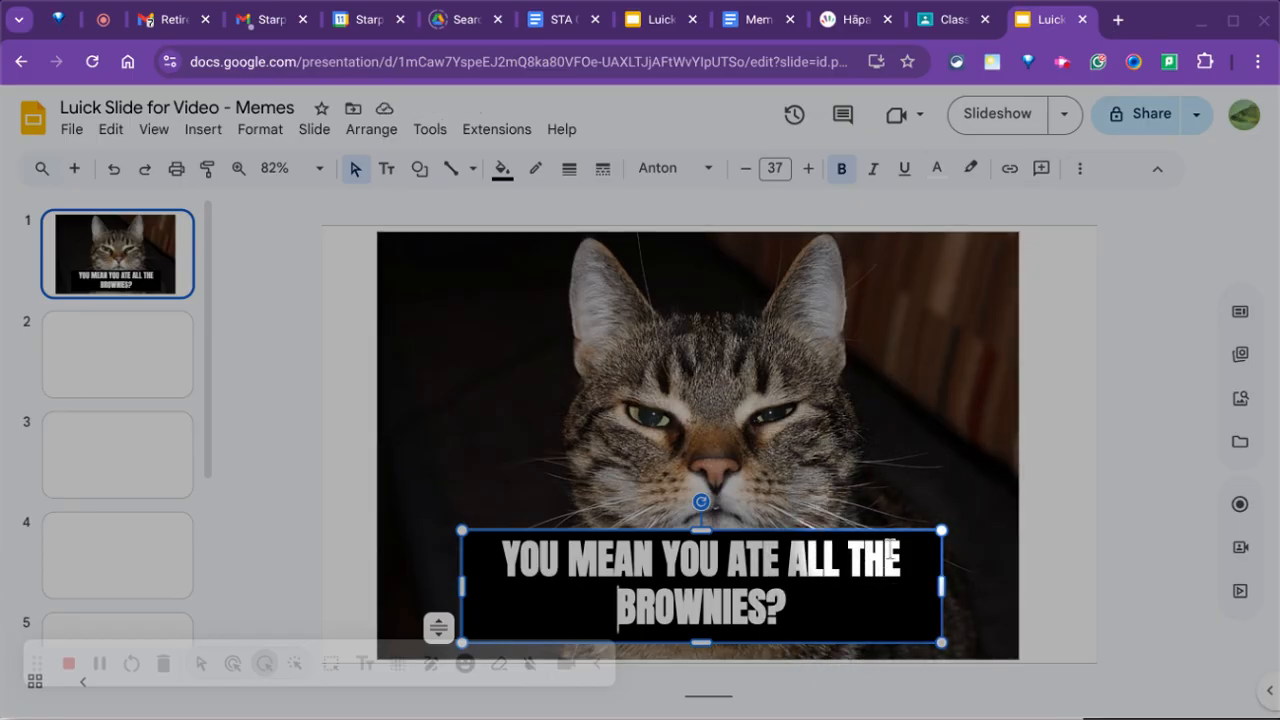
{"action": "key", "text": "End"}
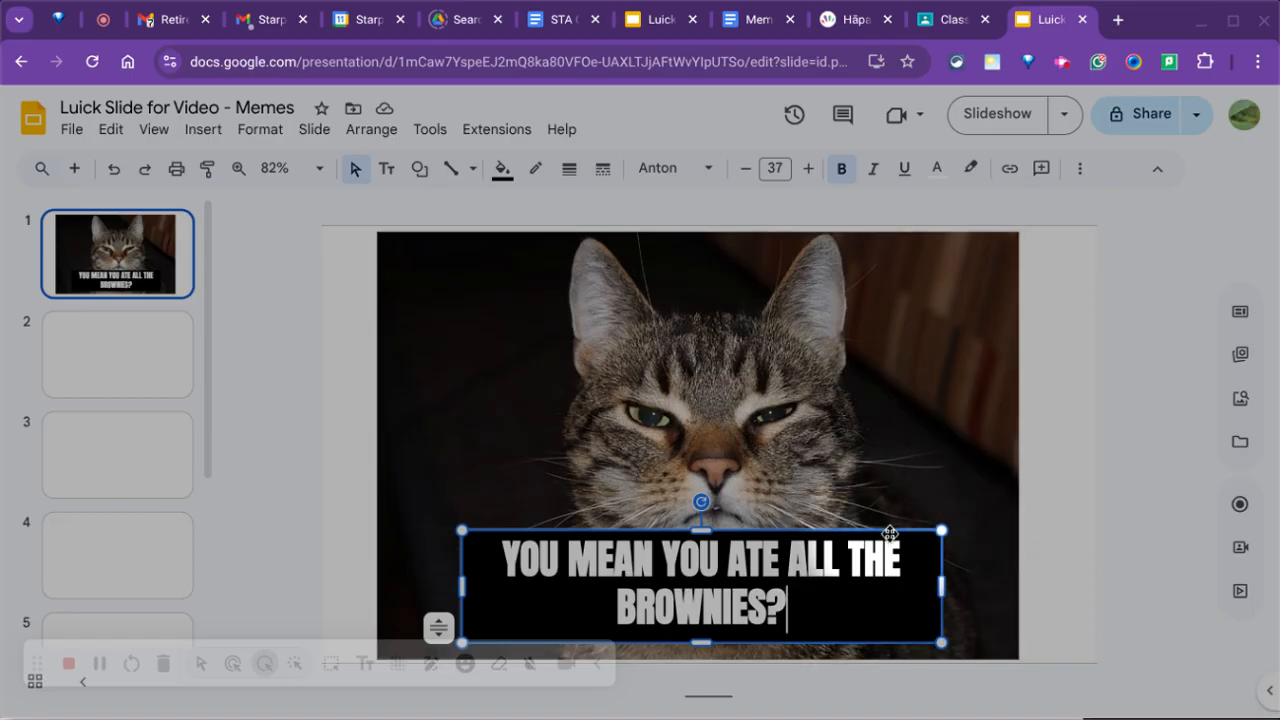
{"action": "left_click_drag", "start_coordinate": [889, 532], "coordinate": [889, 544]}
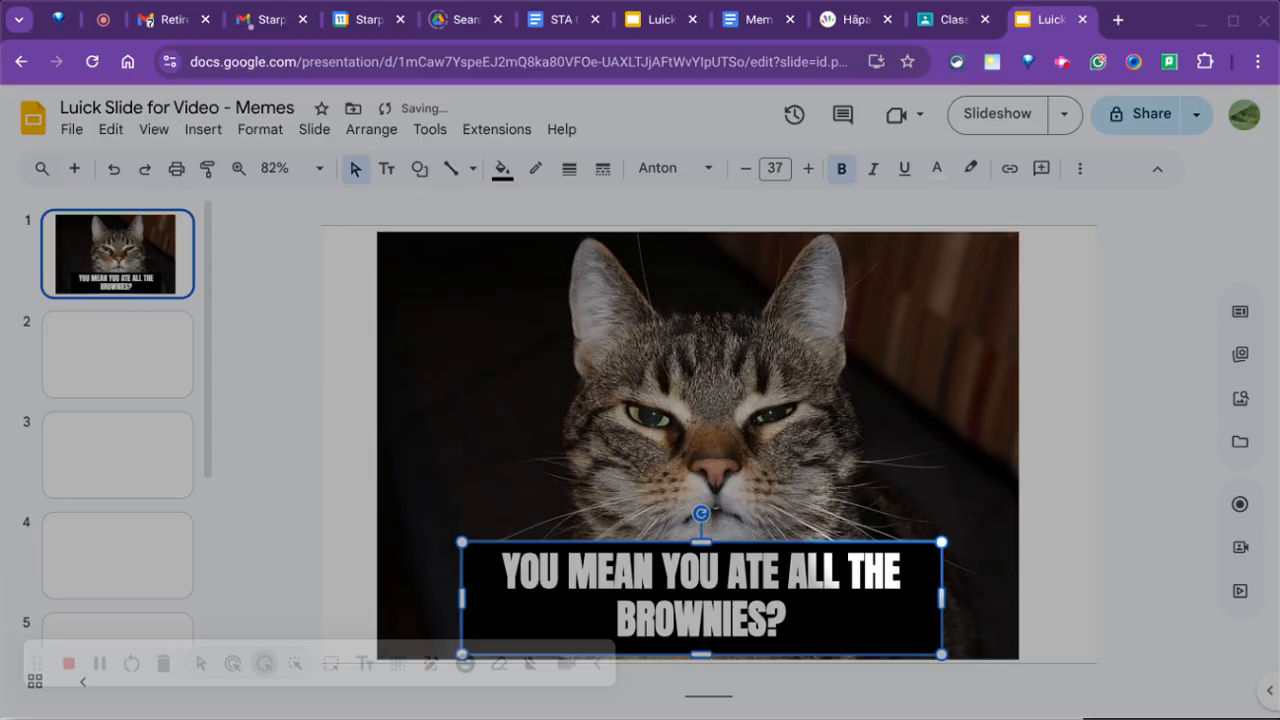